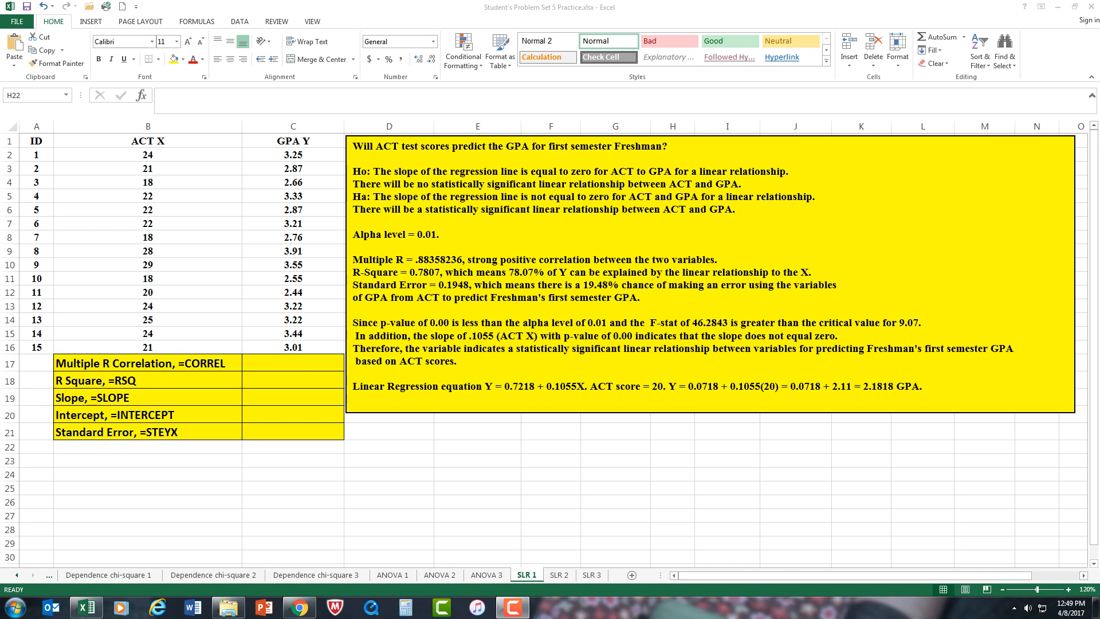
Step: Keep the current color scheme without further messages, and calculate the multiple R correlation in C17 with =CORREL(B2:B16,C2:C16)
left_click(293, 363)
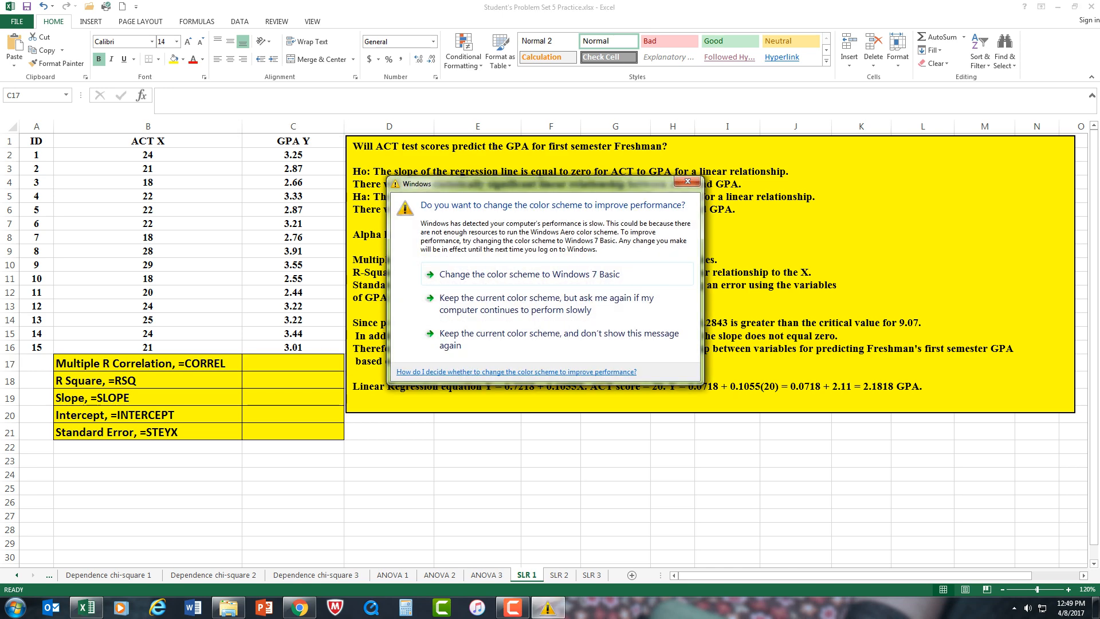
left_click(559, 339)
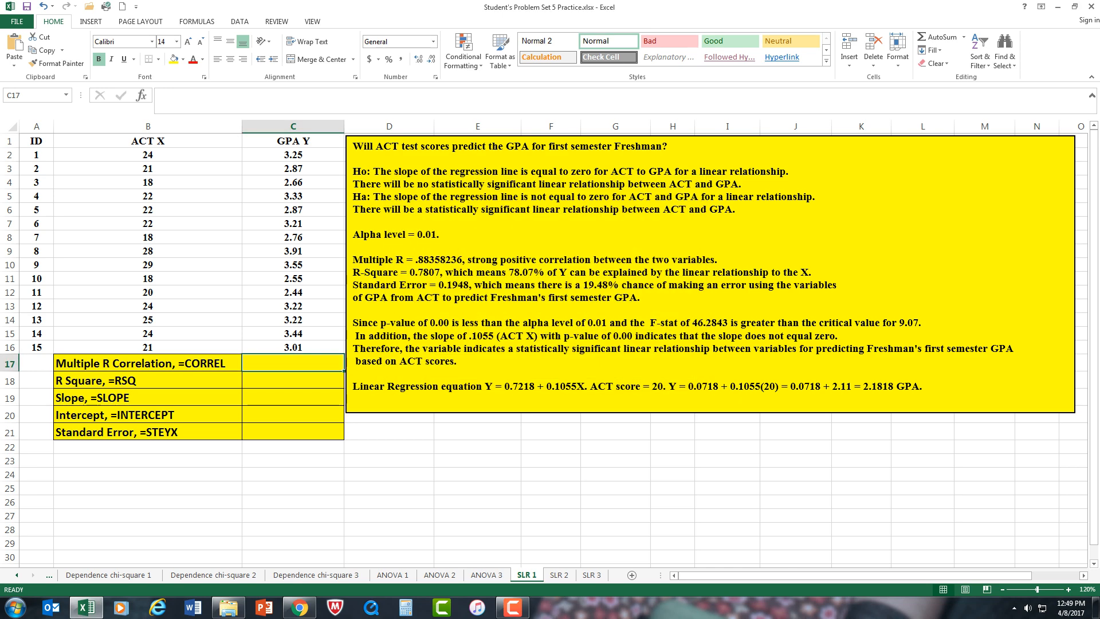
type("=co")
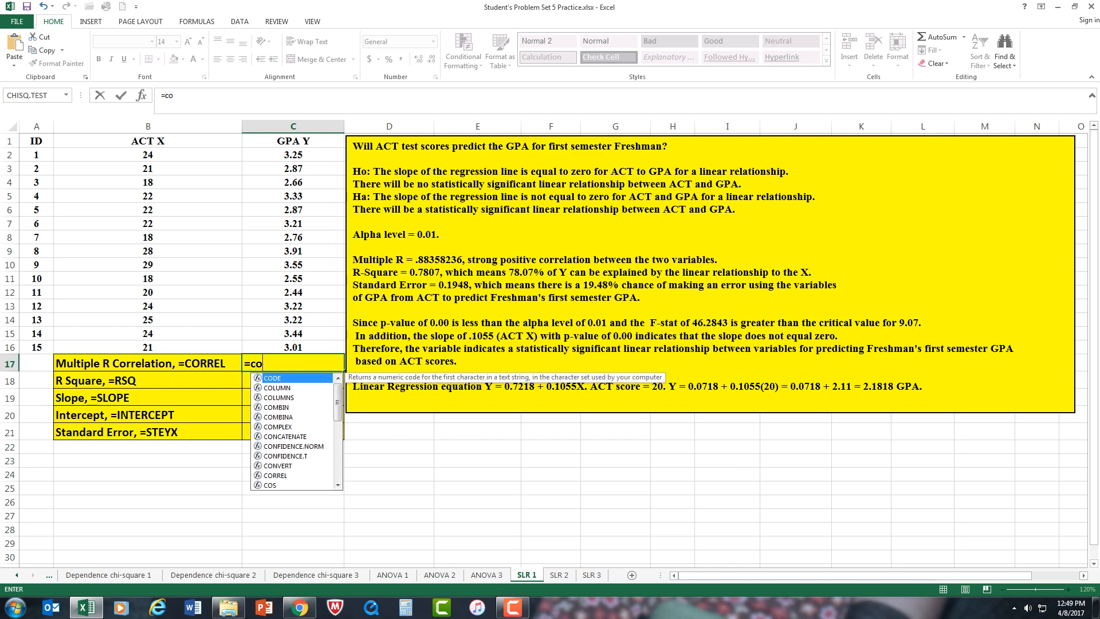
type("r")
key("Tab")
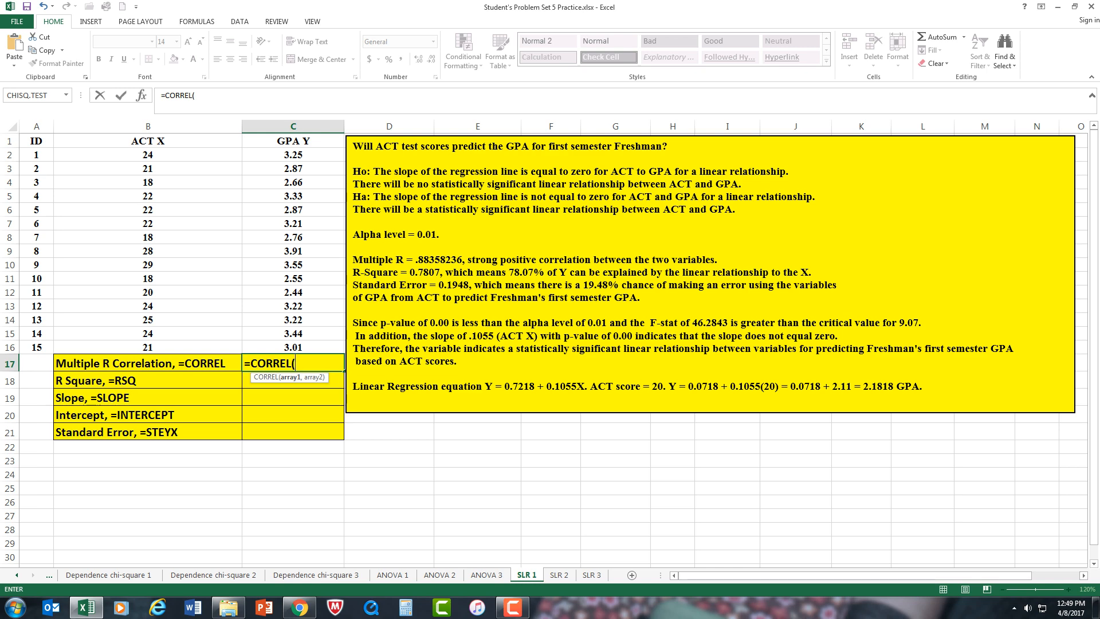
left_click_drag(148, 155, 148, 347)
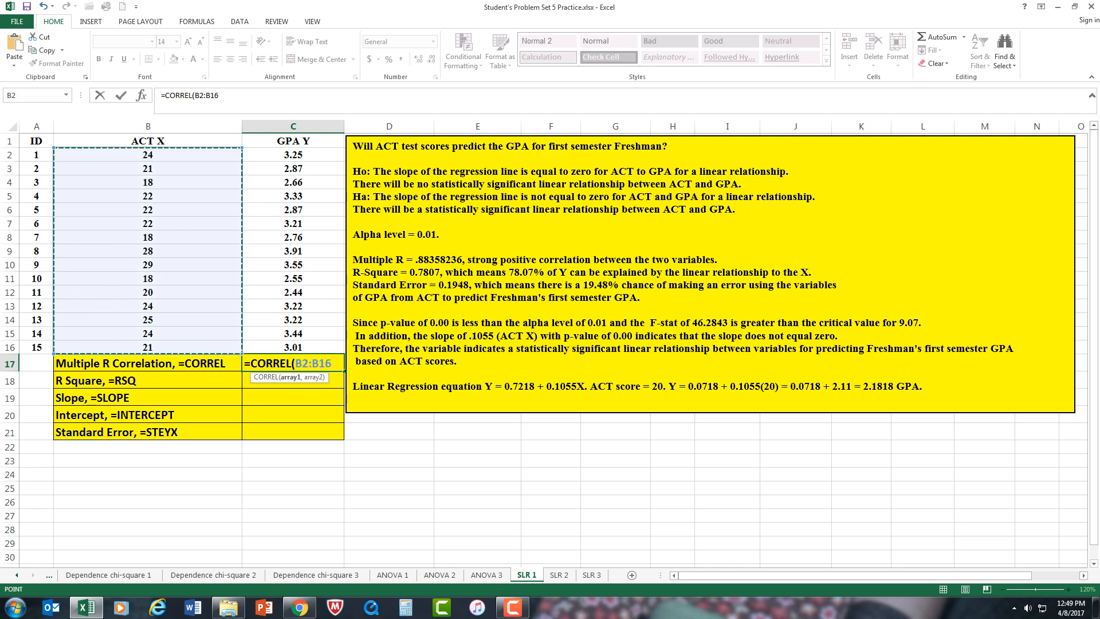
type(",")
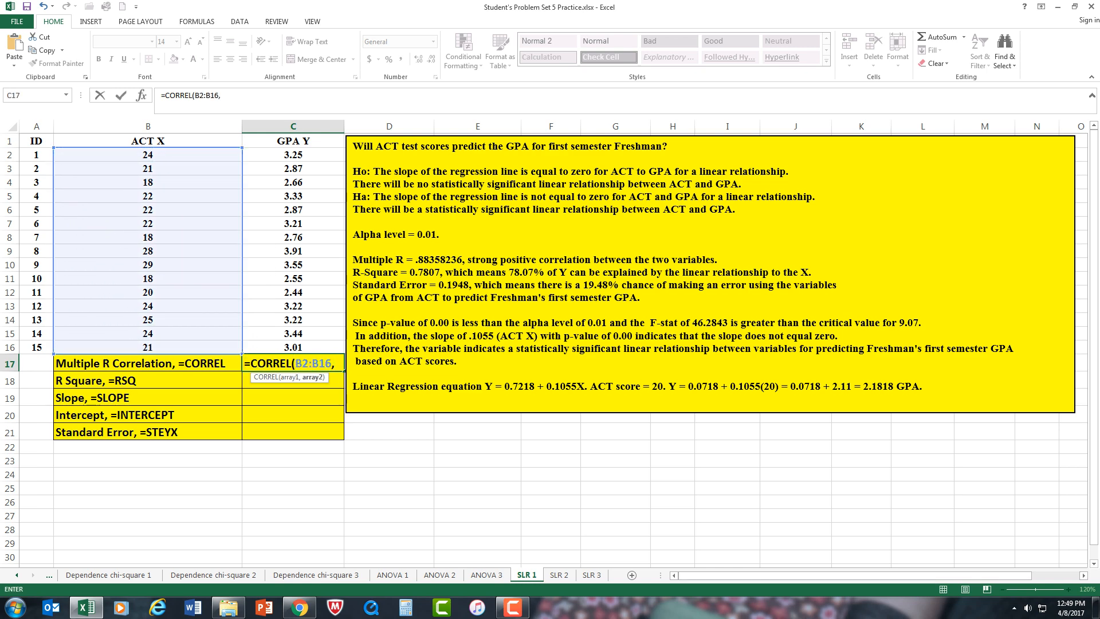
left_click_drag(293, 154, 293, 347)
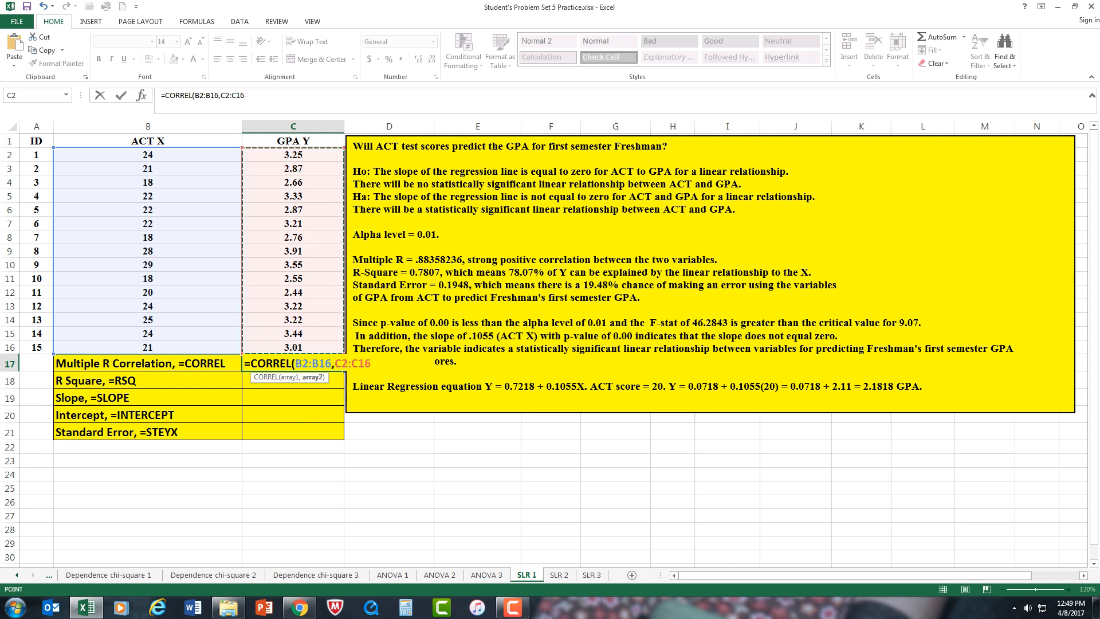
type(")")
key("Return")
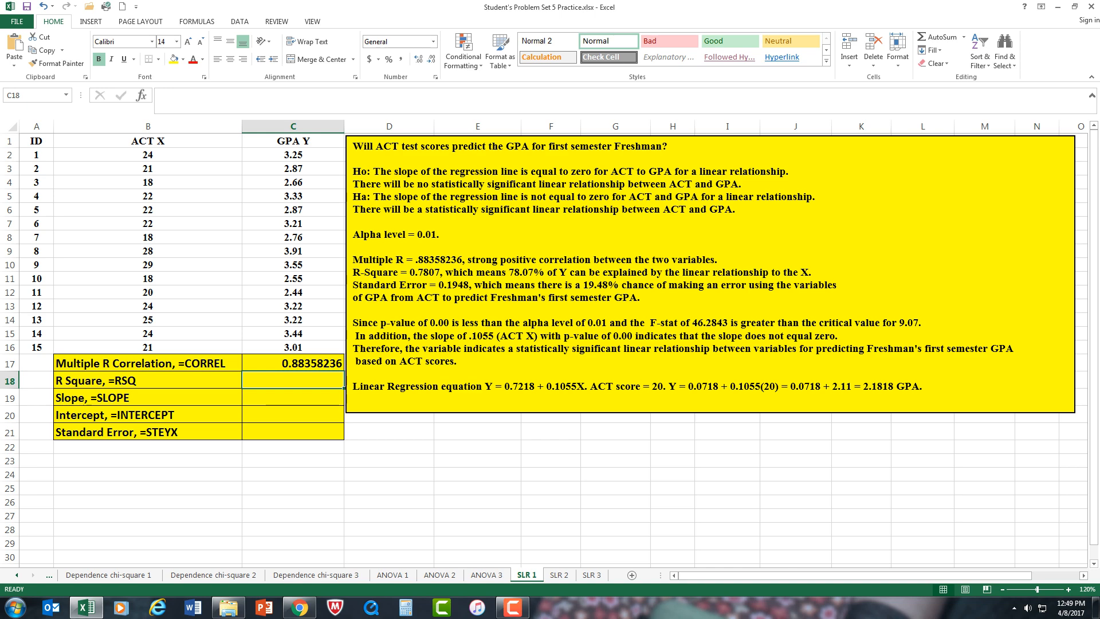
Step: Calculate R Square in C18 with =RSQ(C2:C16,B2:B16), using GPA as the known y's and ACT as the known x's
type("=rs")
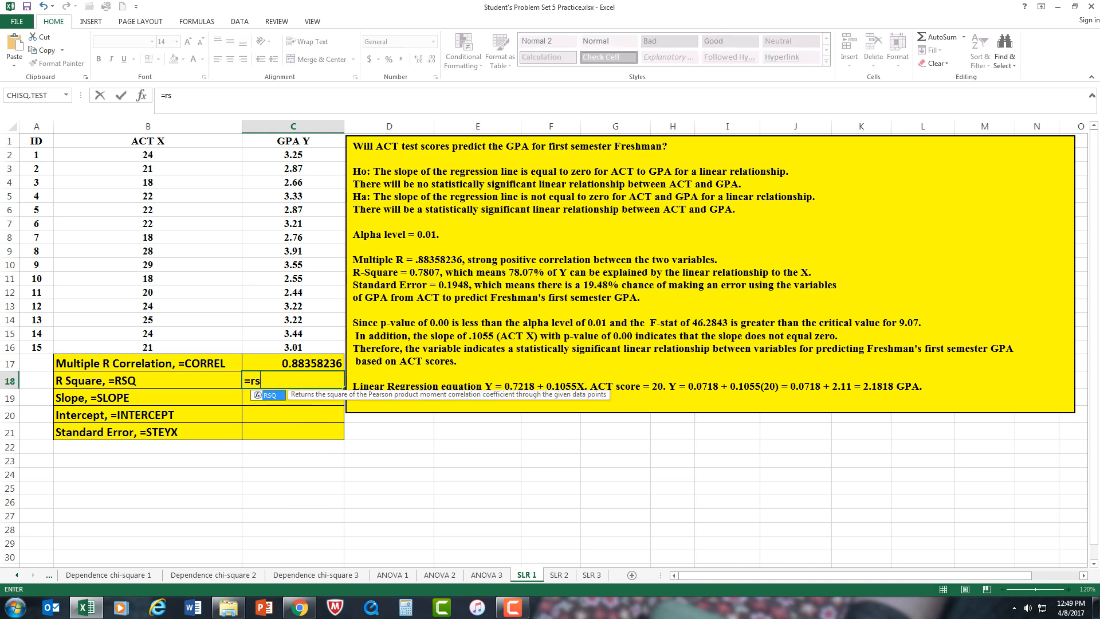
key("Tab")
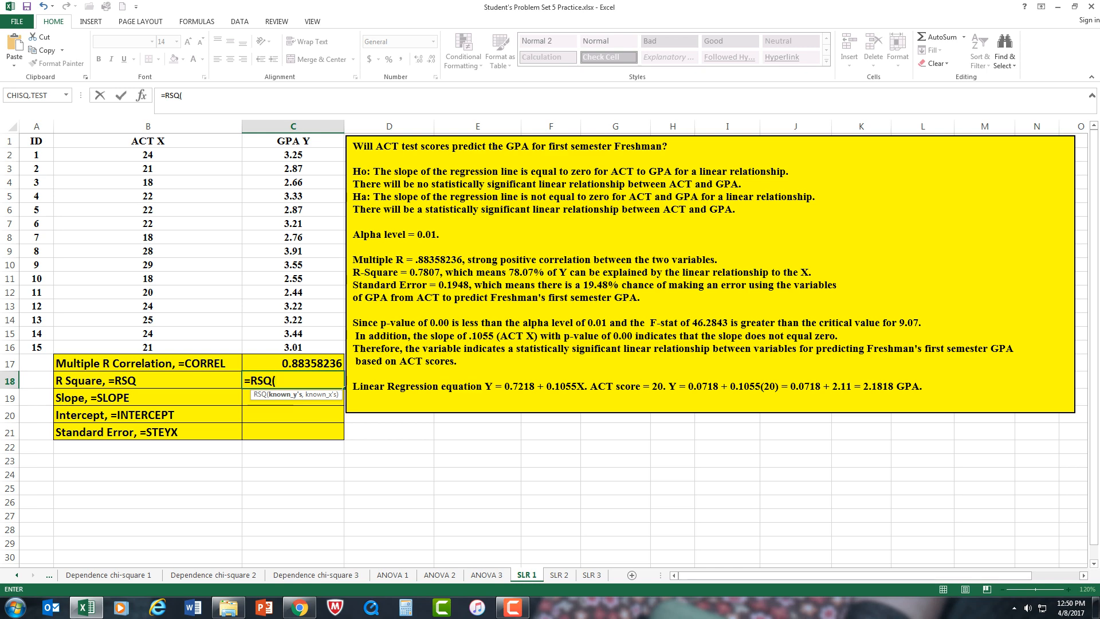
left_click_drag(335, 153, 338, 348)
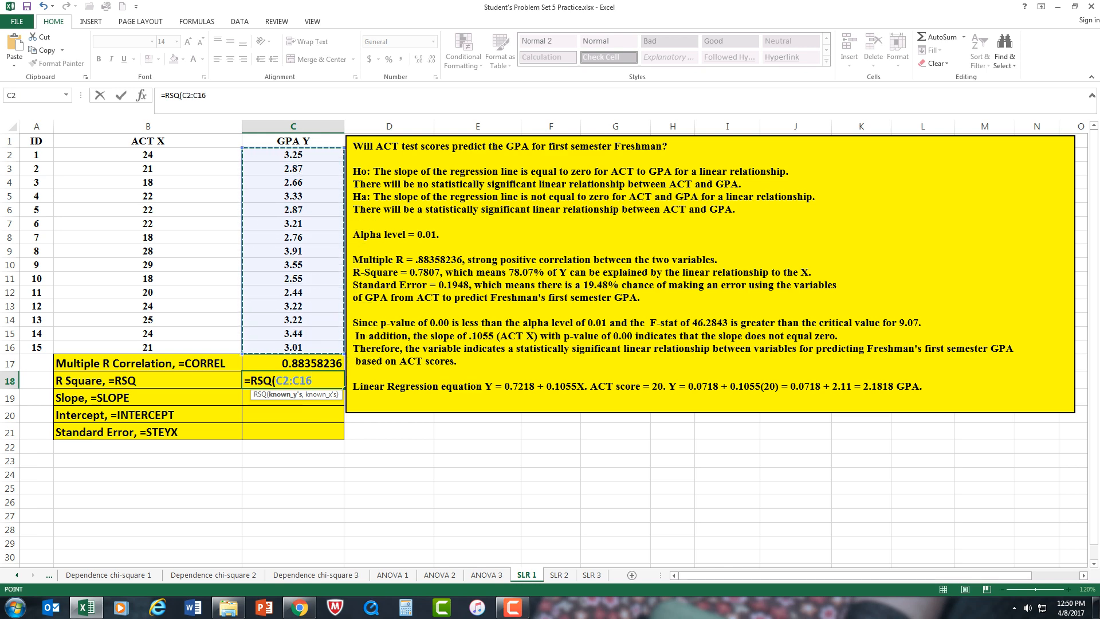
type(",")
left_click_drag(148, 155, 148, 347)
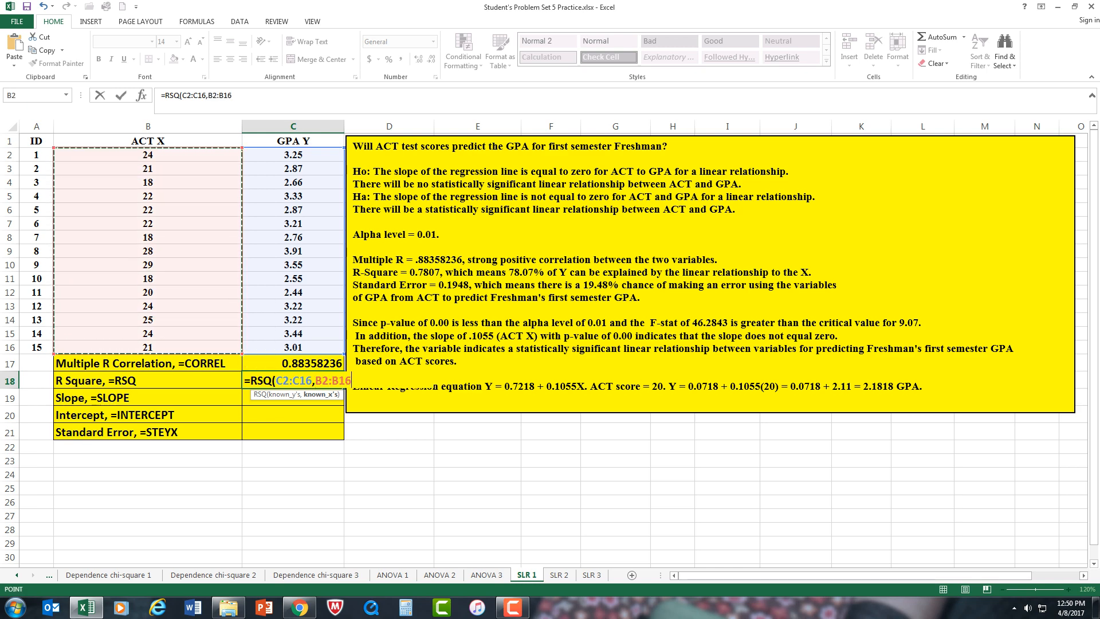
type(")")
key("Return")
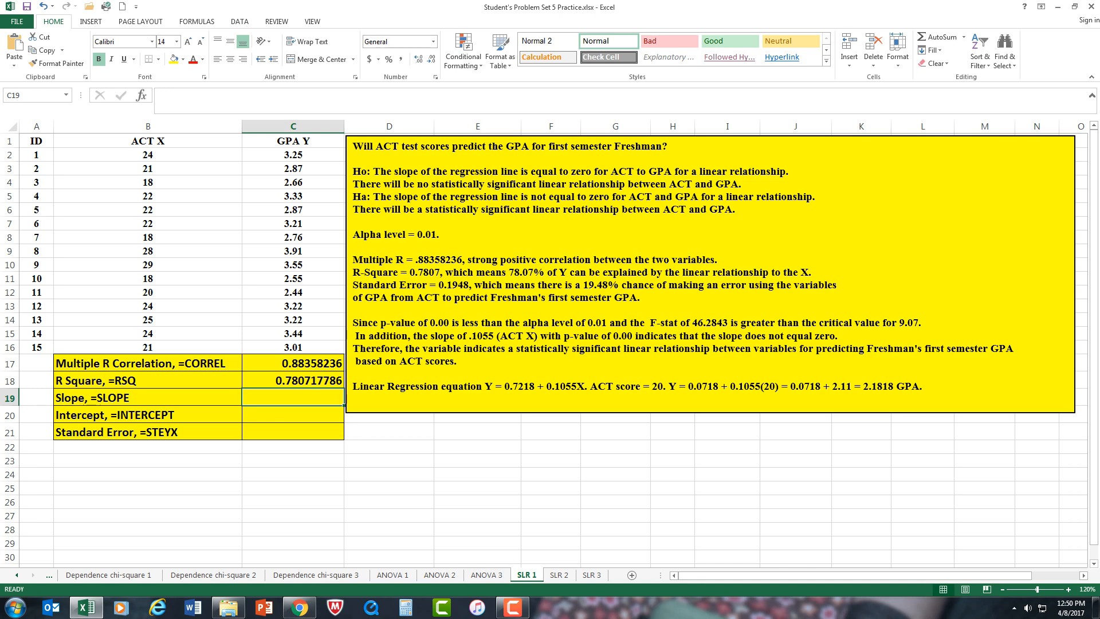
Step: Calculate the regression slope in C19 with =SLOPE(C2:C16,B2:B16)
type("=slo")
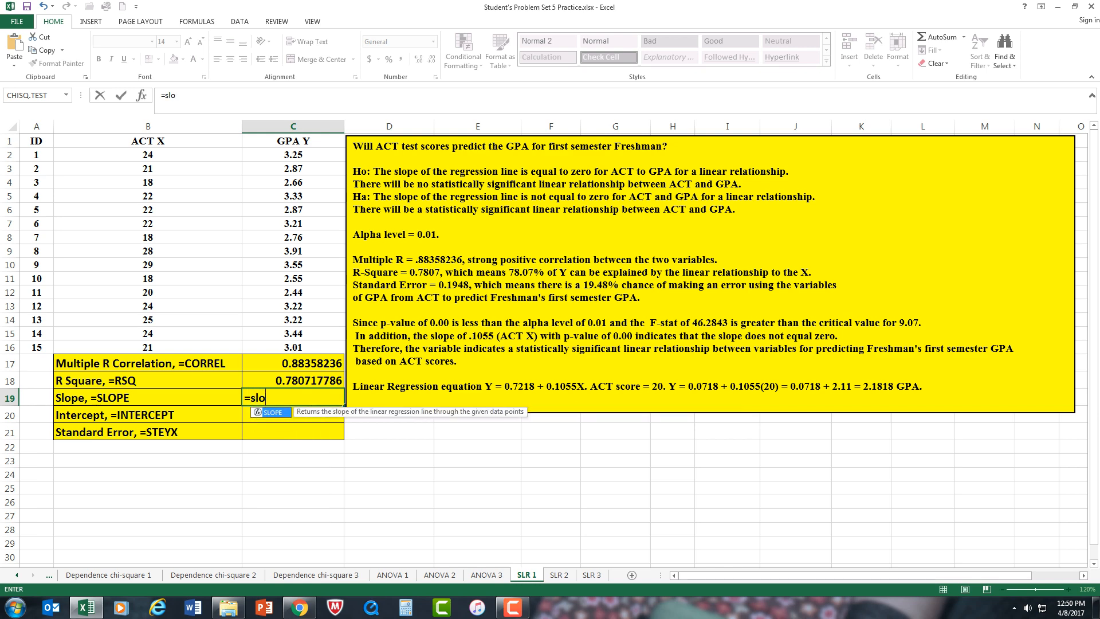
key("Tab")
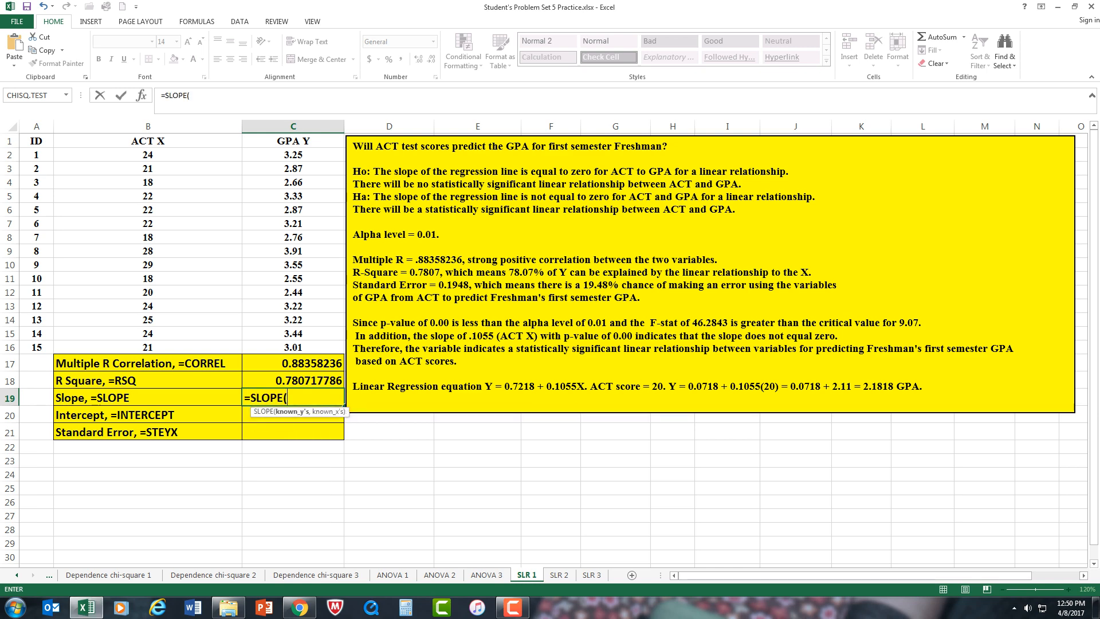
left_click_drag(293, 155, 342, 352)
type(",")
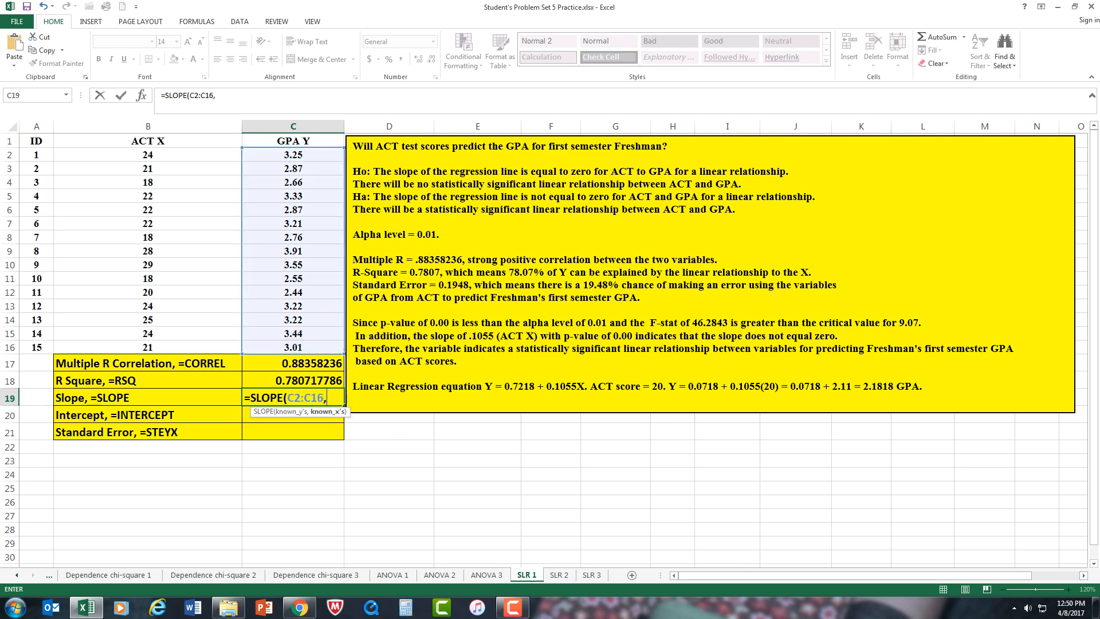
left_click_drag(148, 155, 229, 348)
key("Return")
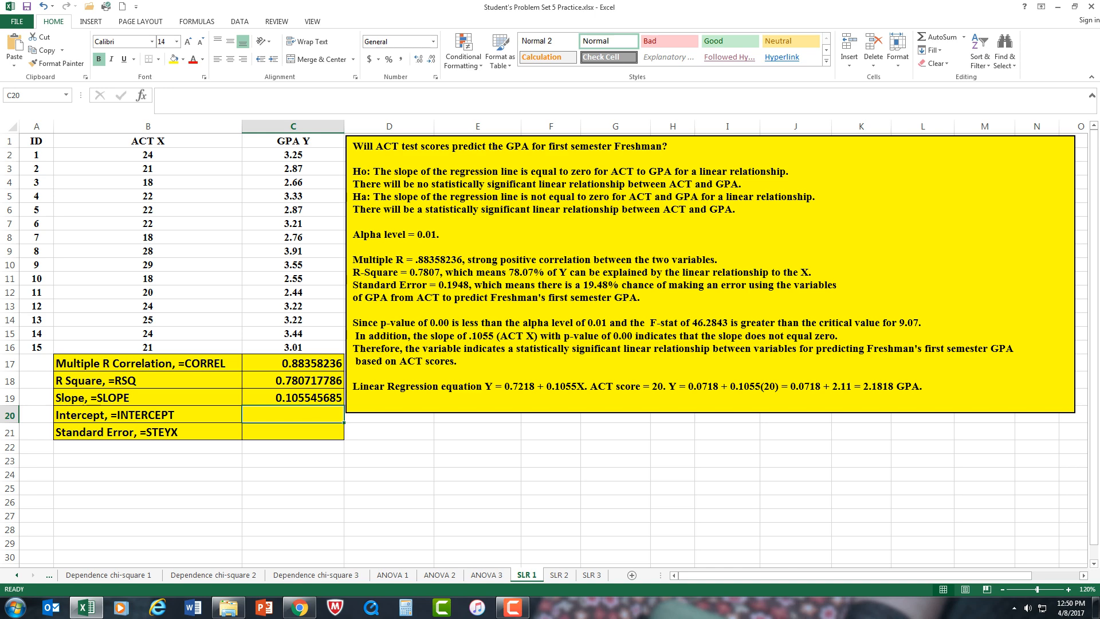
Step: Calculate the regression intercept in C20 with =INTERCEPT(C2:C16,B2:B16)
type("=")
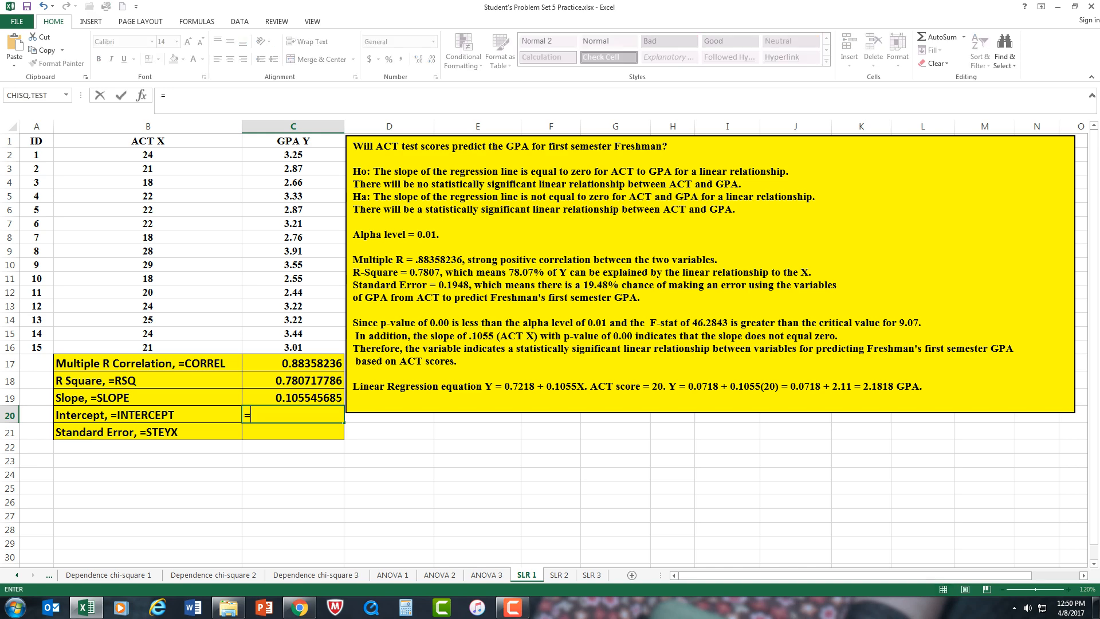
type("inte")
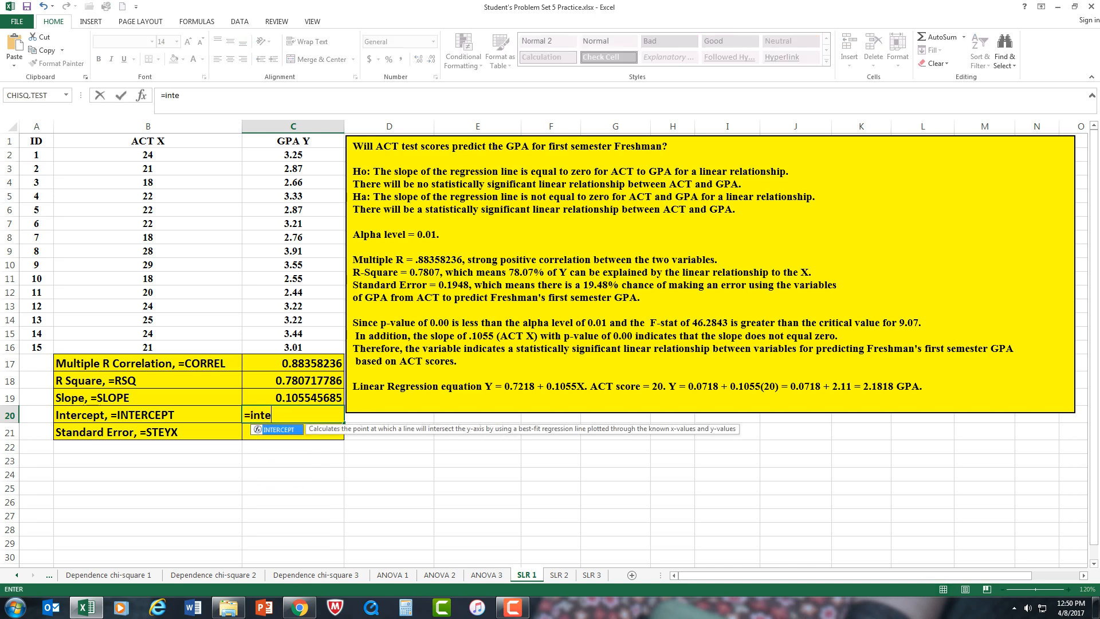
key("Tab")
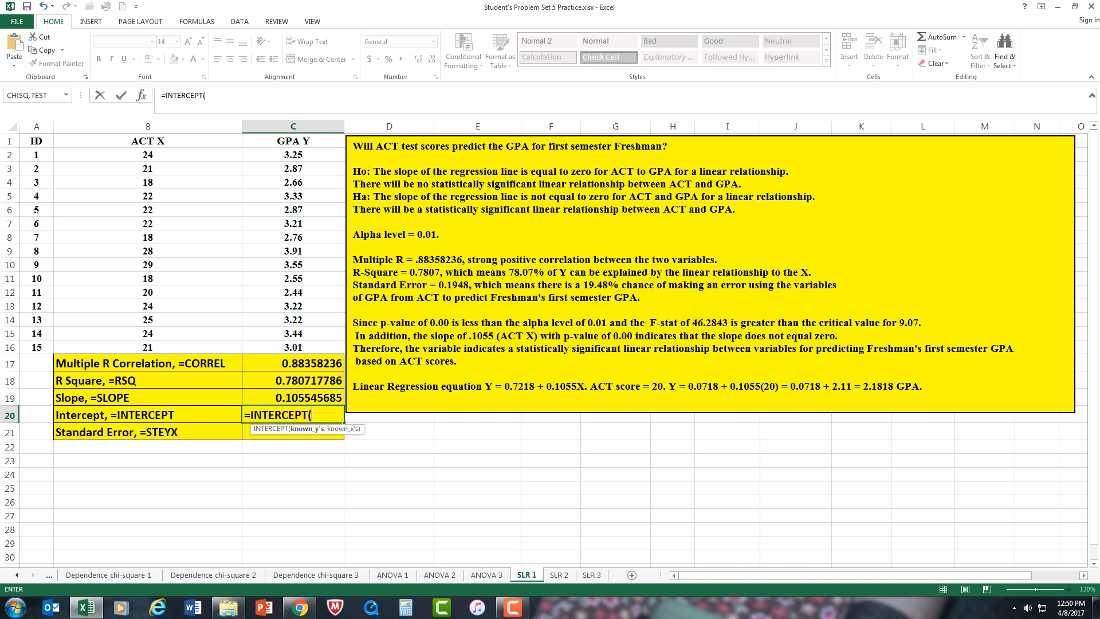
left_click_drag(293, 155, 340, 347)
type(",")
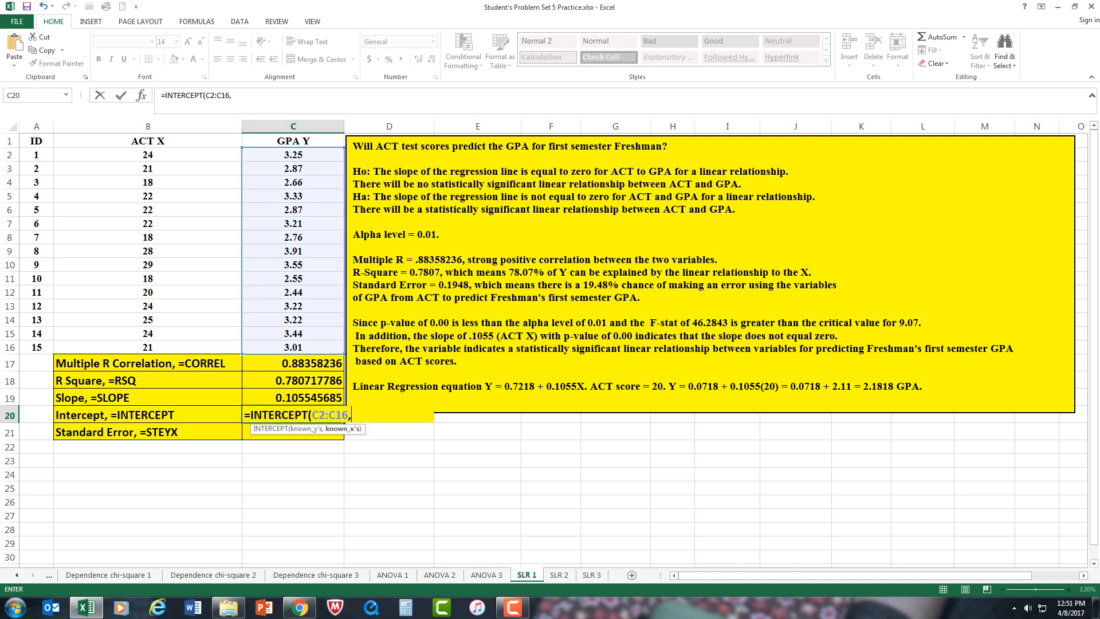
left_click_drag(148, 154, 148, 362)
left_click(148, 362)
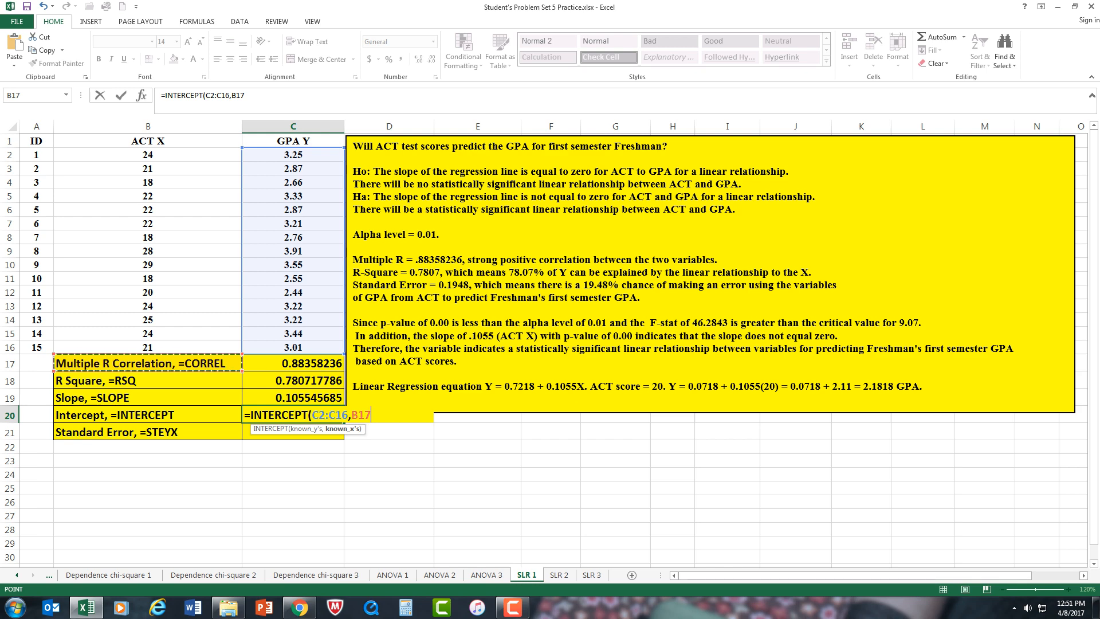
left_click_drag(147, 154, 147, 347)
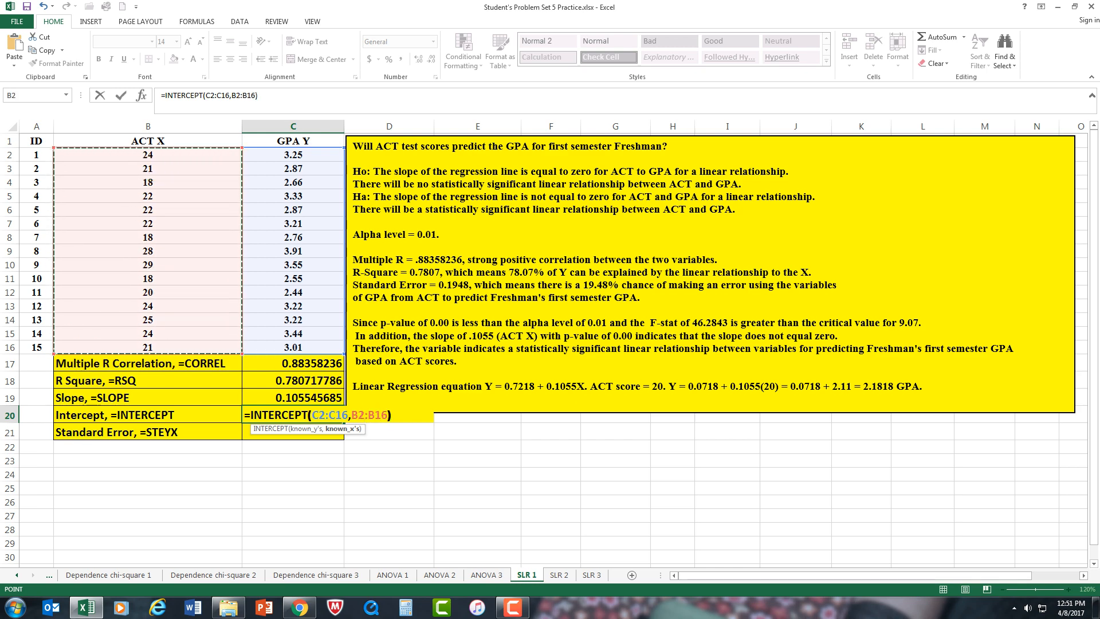
type(")")
key("ctrl+Return")
key("Return")
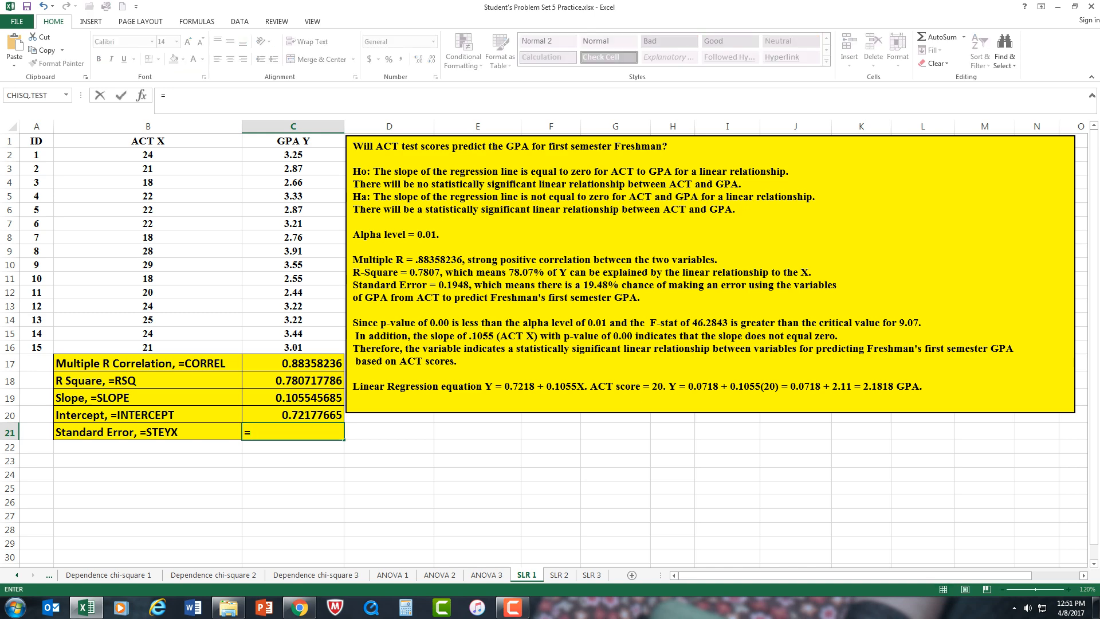
Step: Calculate the standard error in C21 with =STEYX(C2:C16,B2:B16)
type("st")
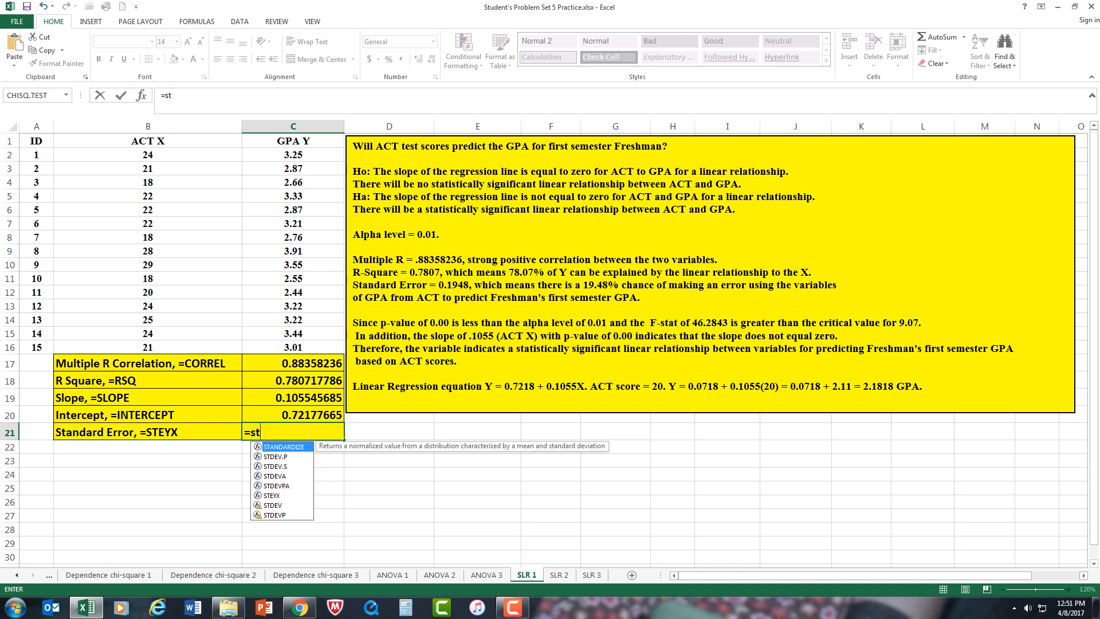
double_click(272, 496)
left_click_drag(293, 155, 294, 347)
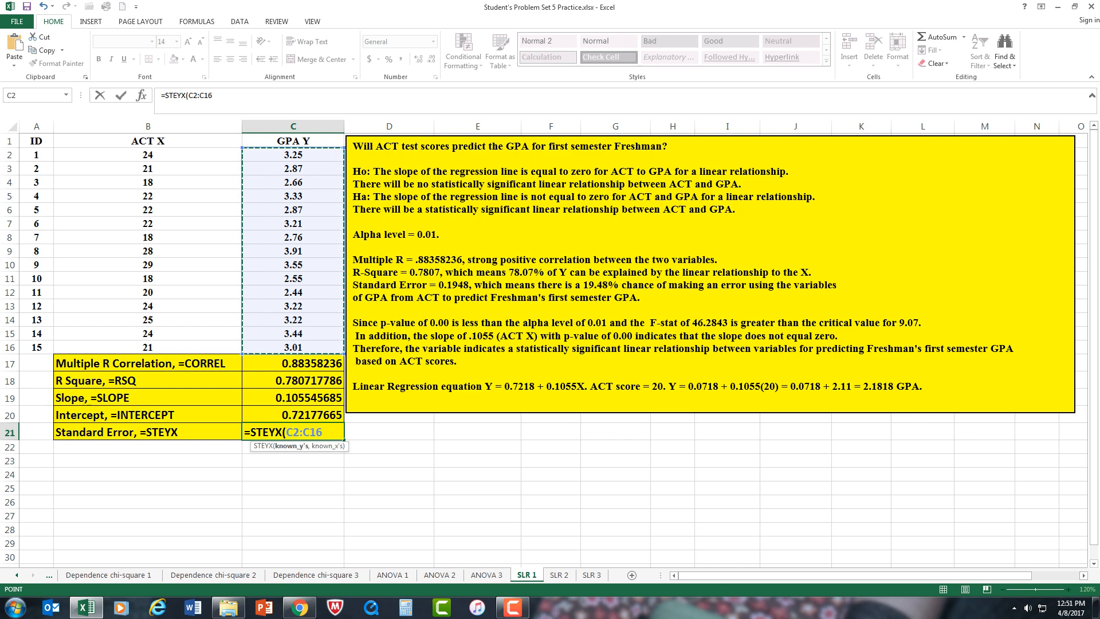
type(",")
left_click_drag(238, 155, 238, 347)
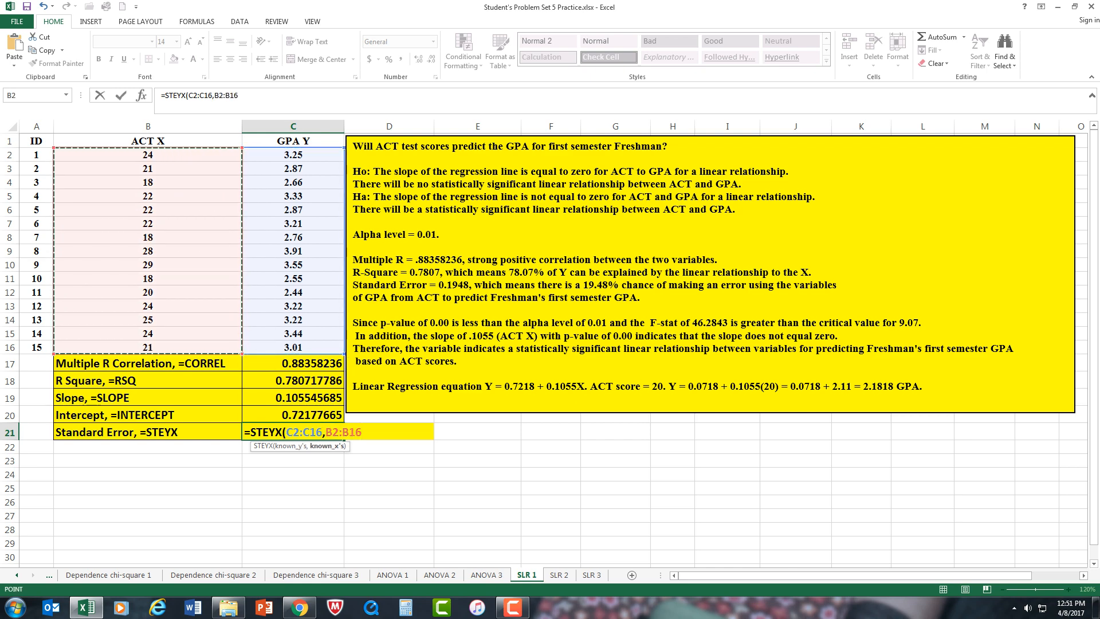
key("Return")
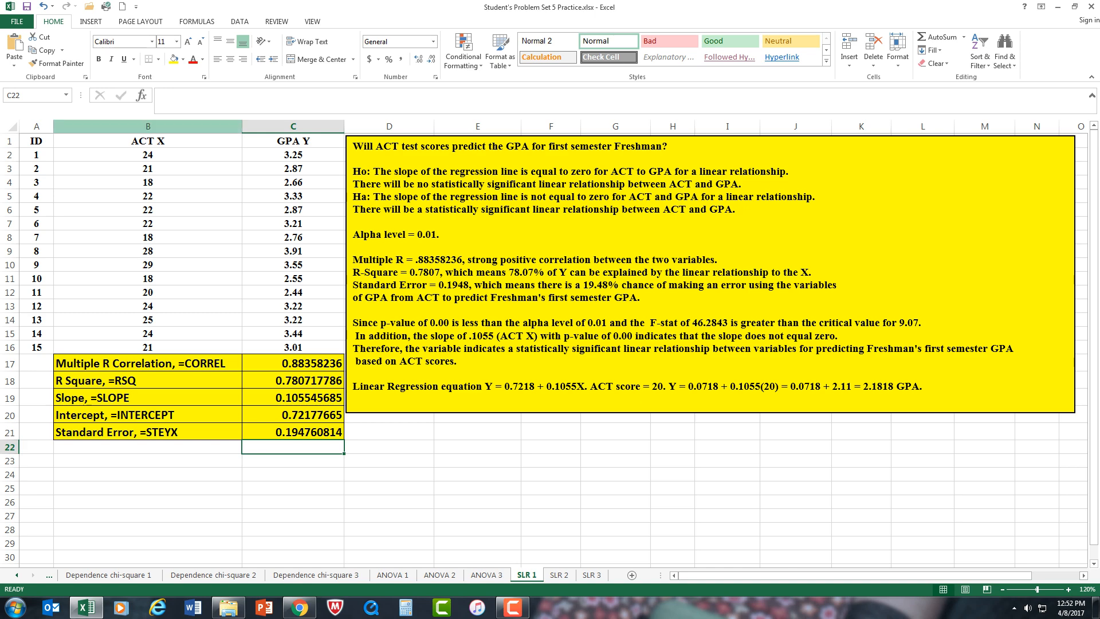
Step: Insert the recommended scatter chart for the ACT X and GPA Y data in B1:C16 and place it just below the yellow text box
left_click_drag(148, 141, 294, 348)
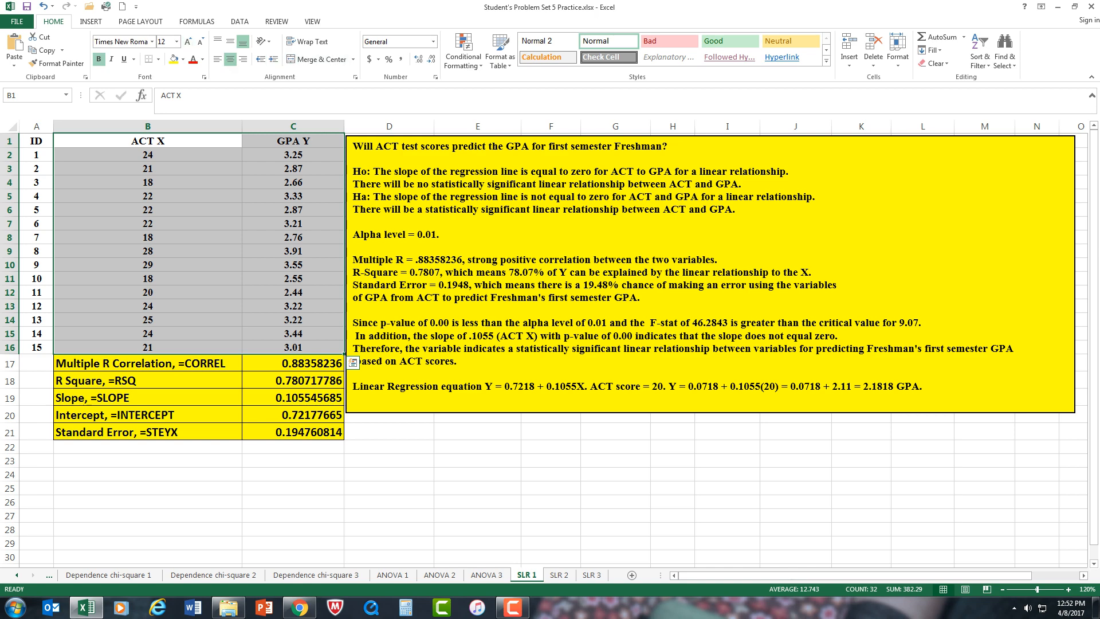
left_click(90, 22)
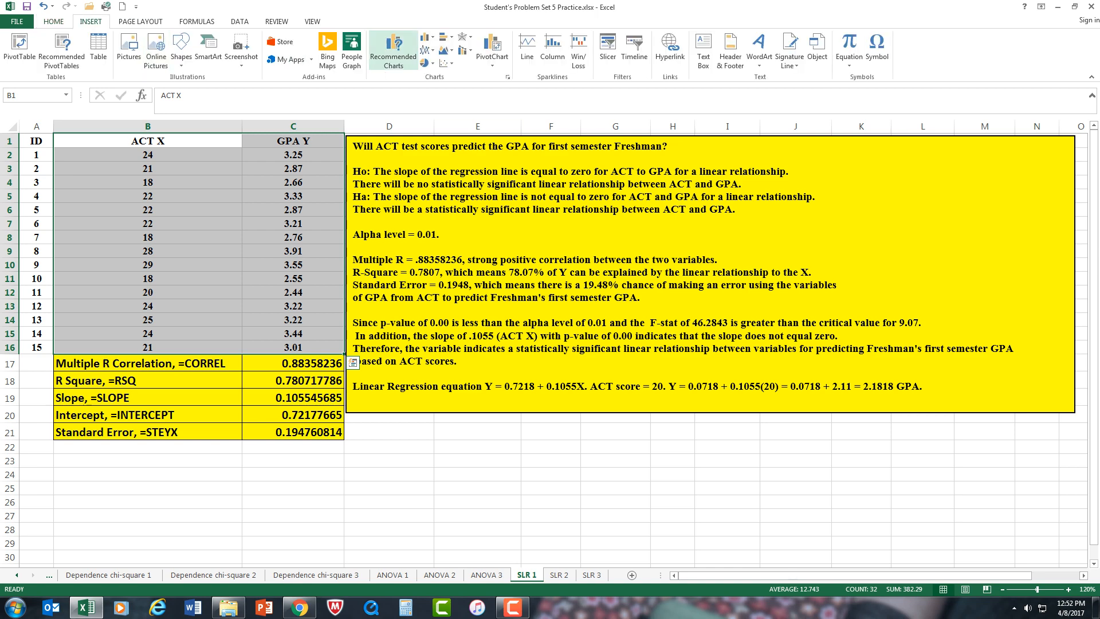
left_click(393, 51)
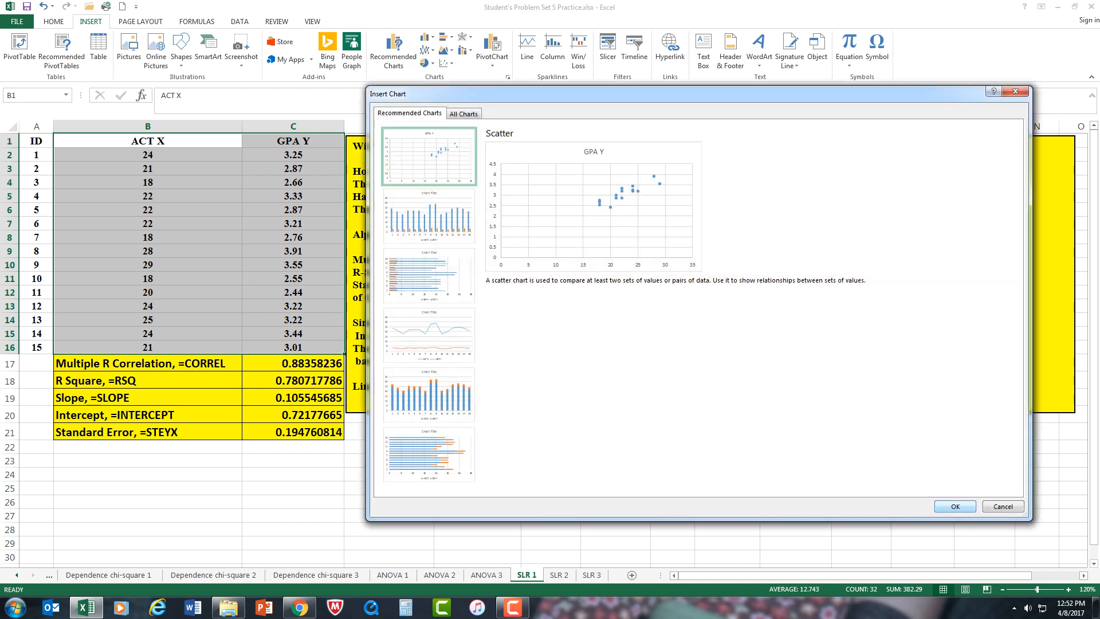
left_click(955, 506)
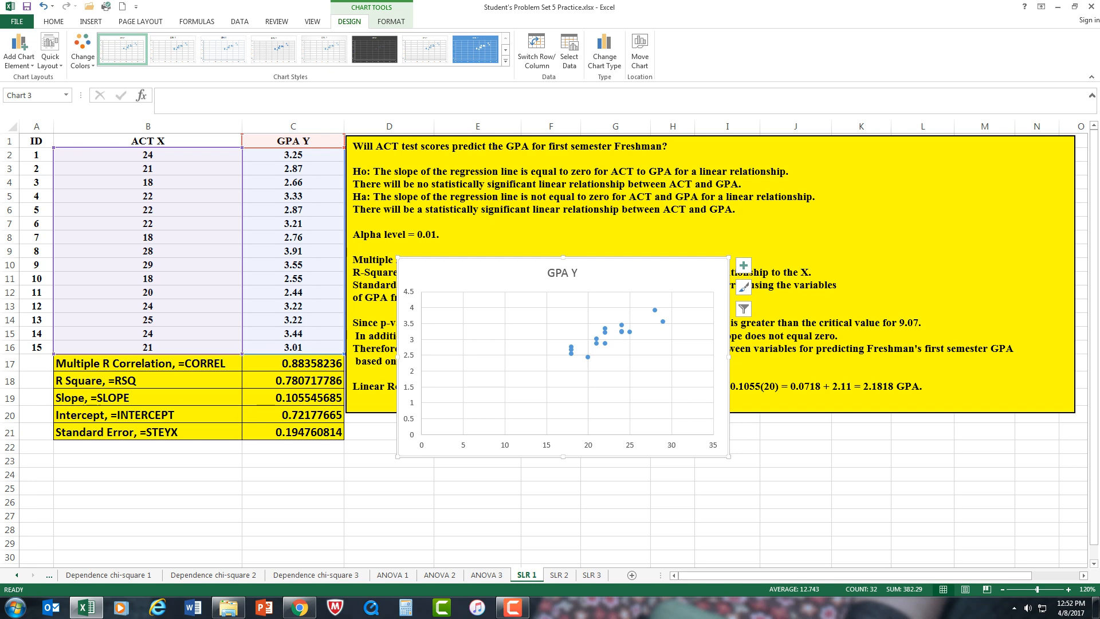
left_click_drag(641, 273, 593, 432)
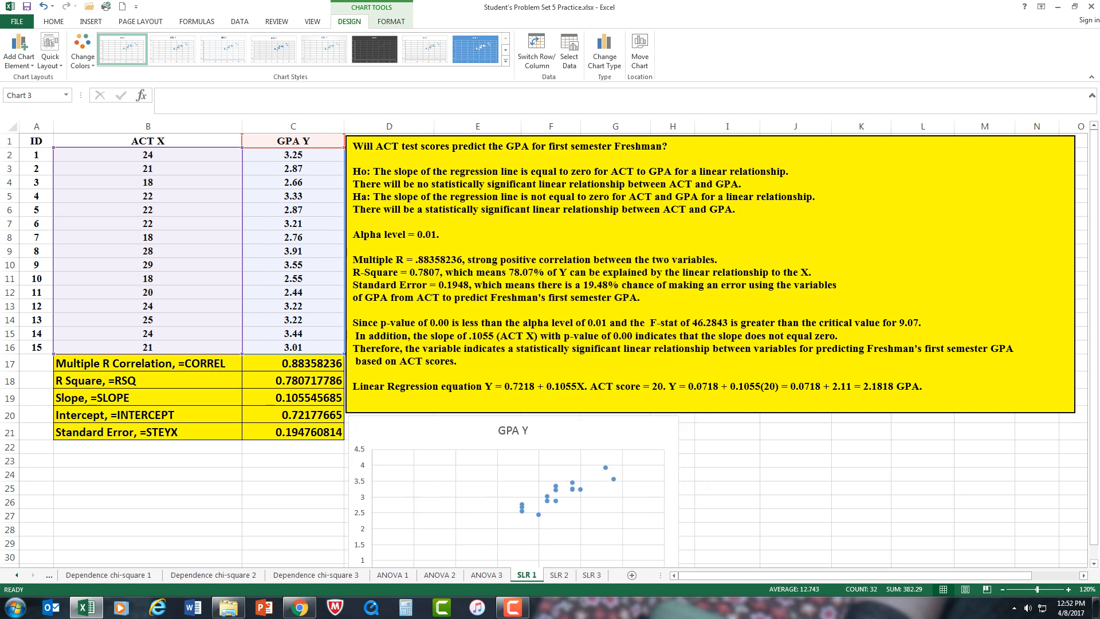
Step: Add a linear trendline to the GPA scatter points, displaying its equation and R-squared value on the chart
scroll(550, 343, "down", 3)
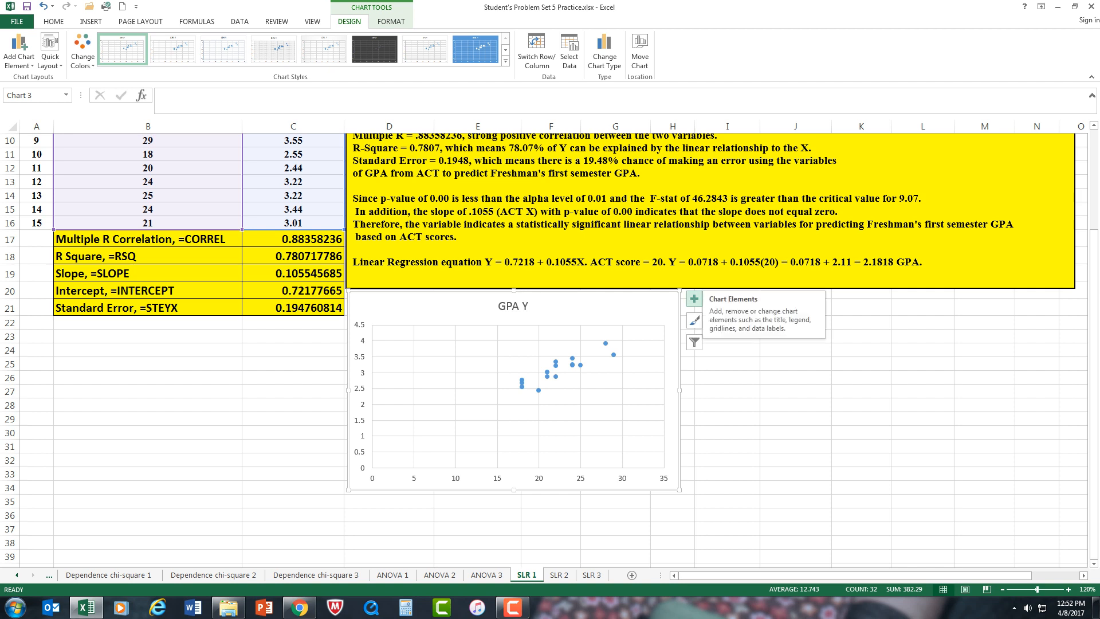
right_click(613, 355)
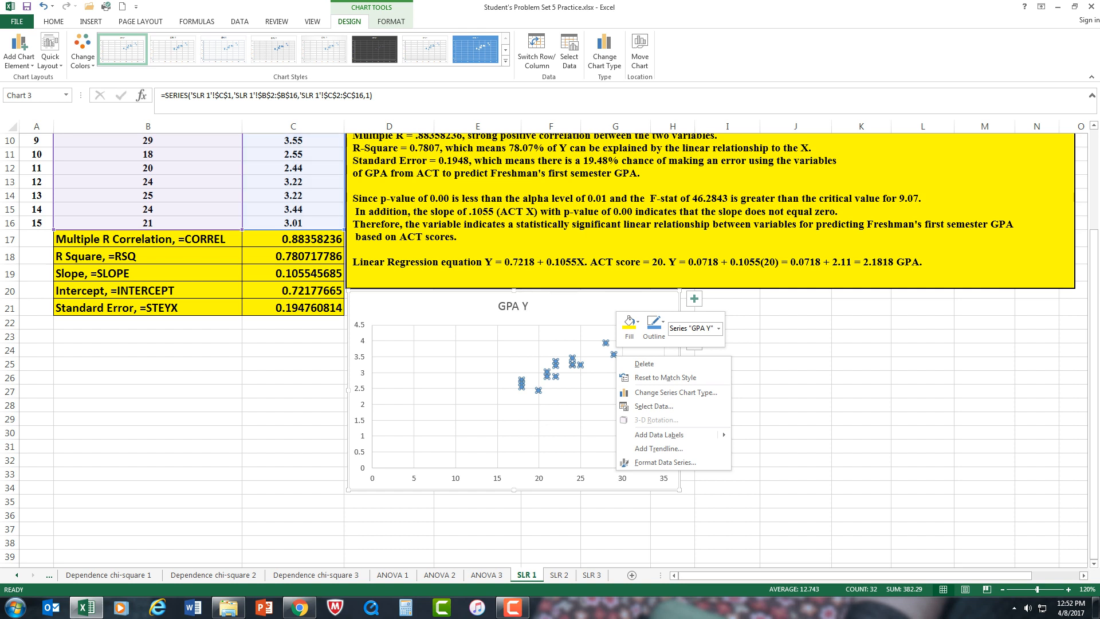
left_click(658, 448)
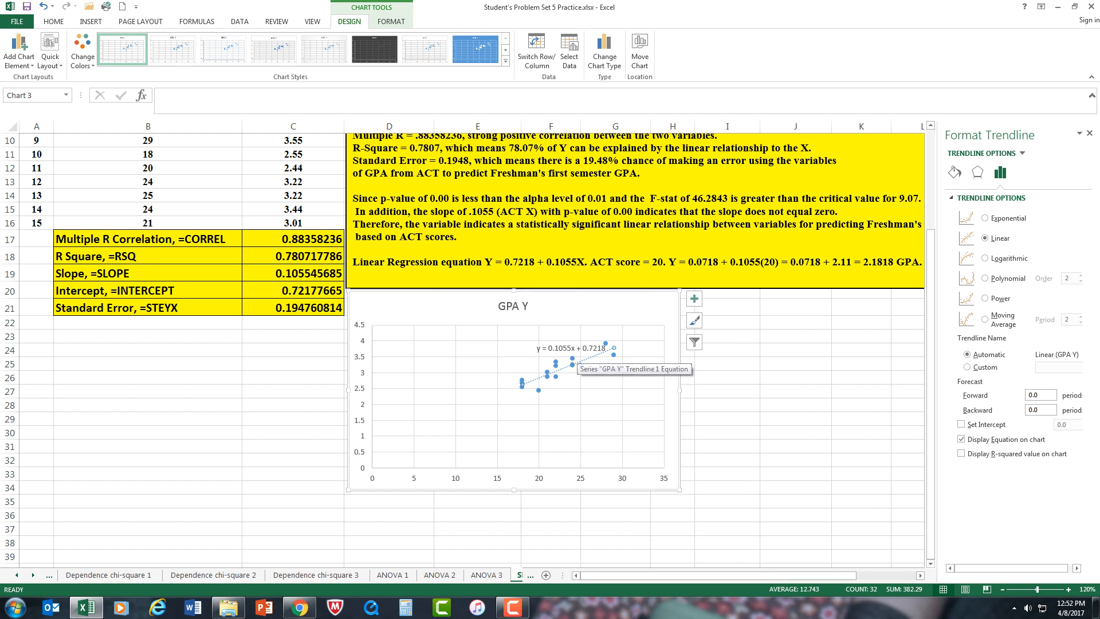
left_click(961, 453)
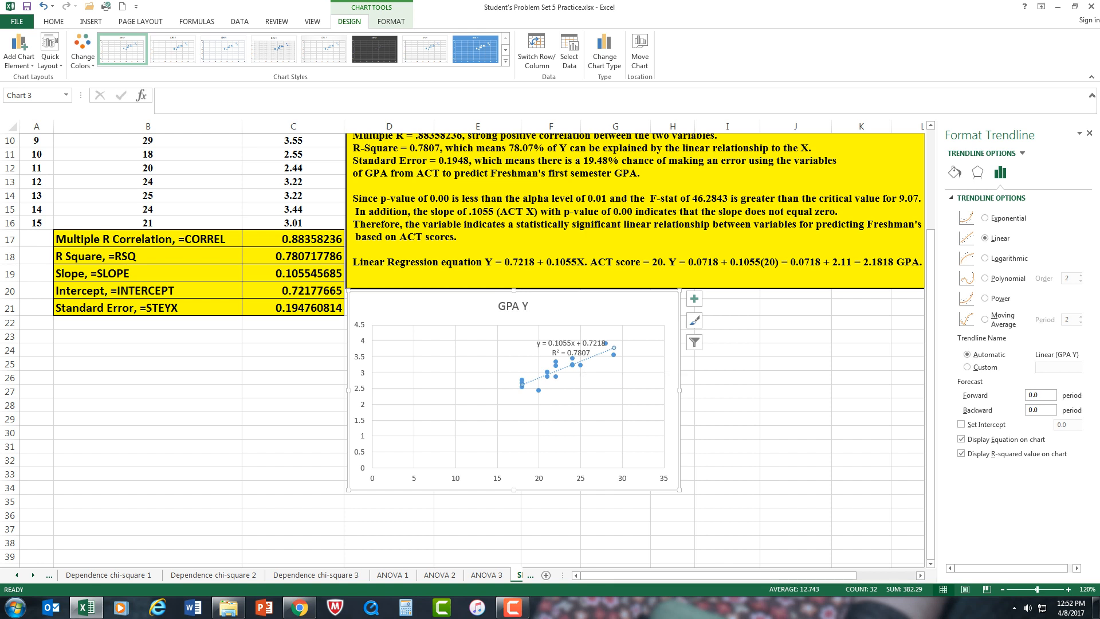
Step: Move the trendline equation and R-squared label clear of the points to the upper-left corner of the plot area
left_click(571, 347)
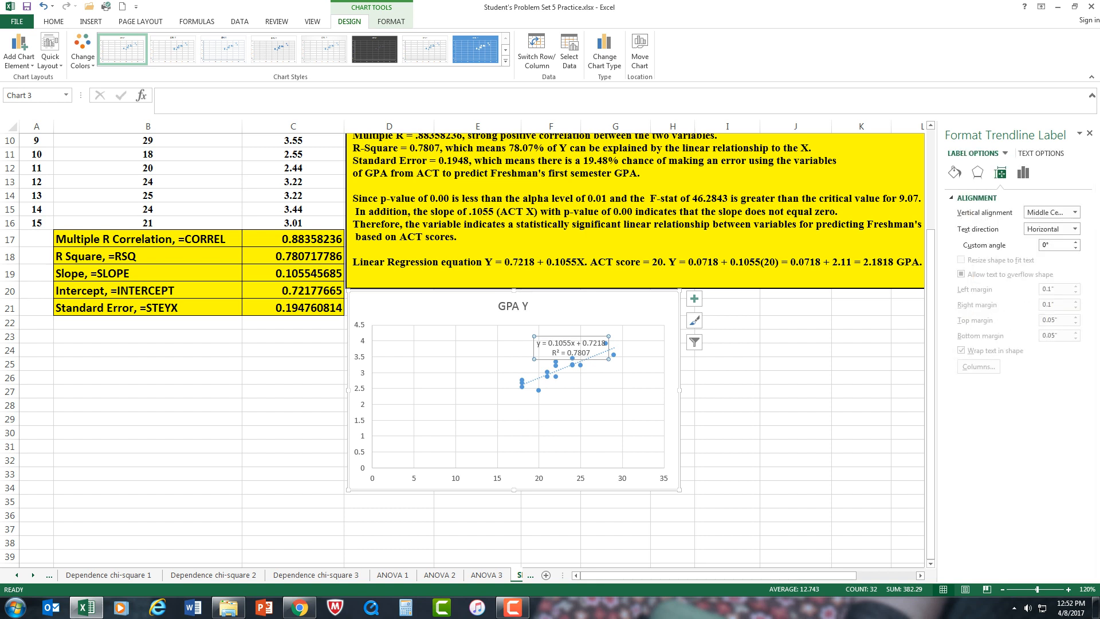
left_click_drag(571, 347, 414, 333)
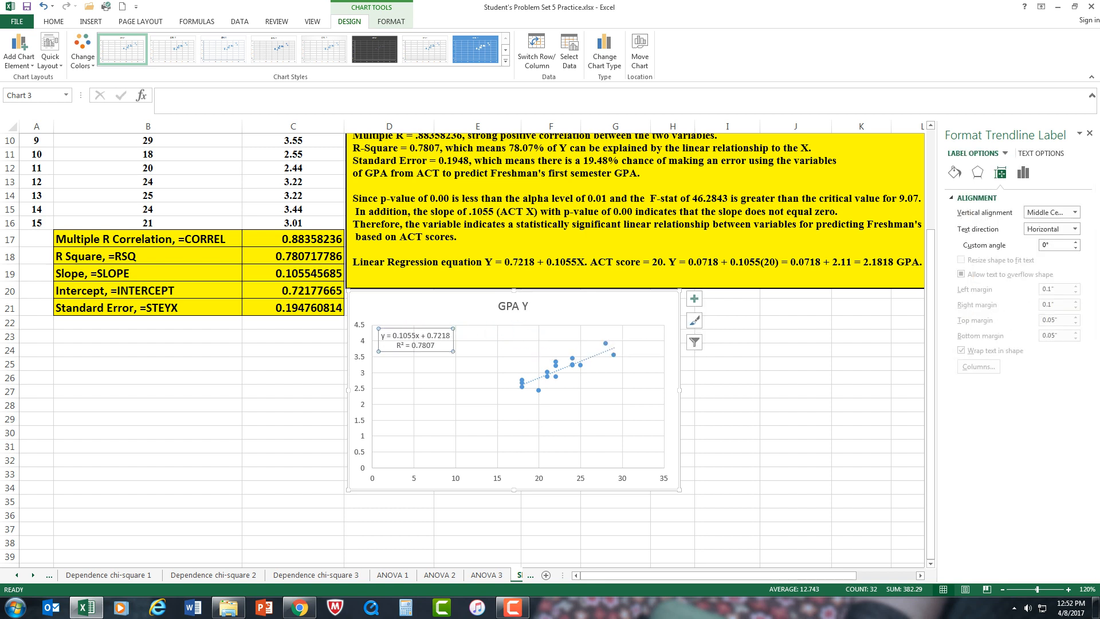
left_click(727, 447)
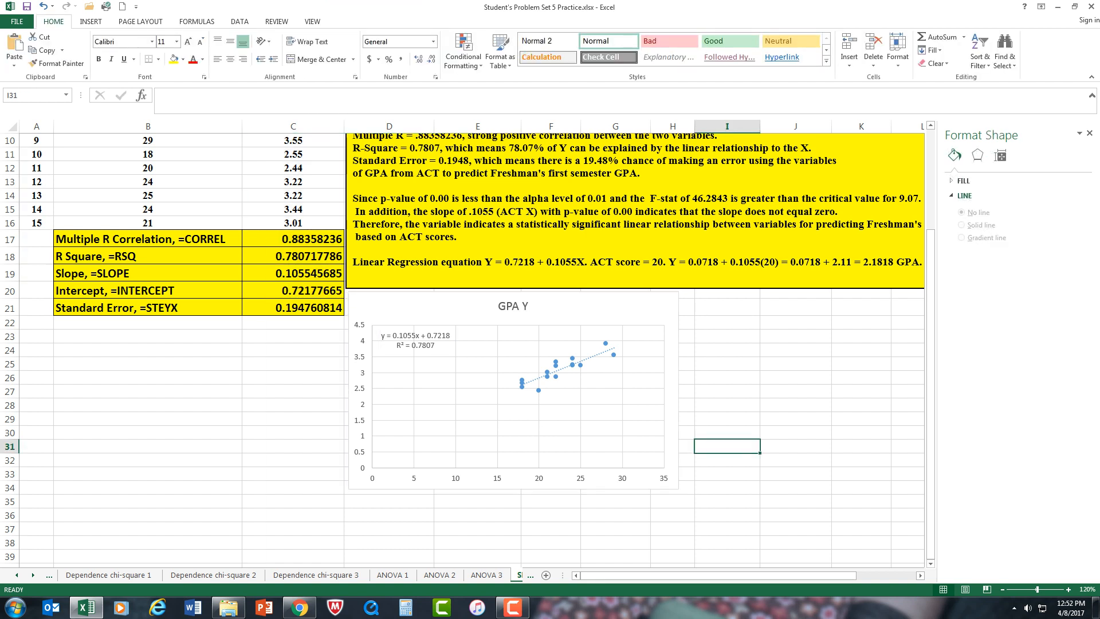
Step: Add horizontal and vertical axis titles to the scatter chart, keeping the legend off
left_click(614, 355)
left_click(694, 299)
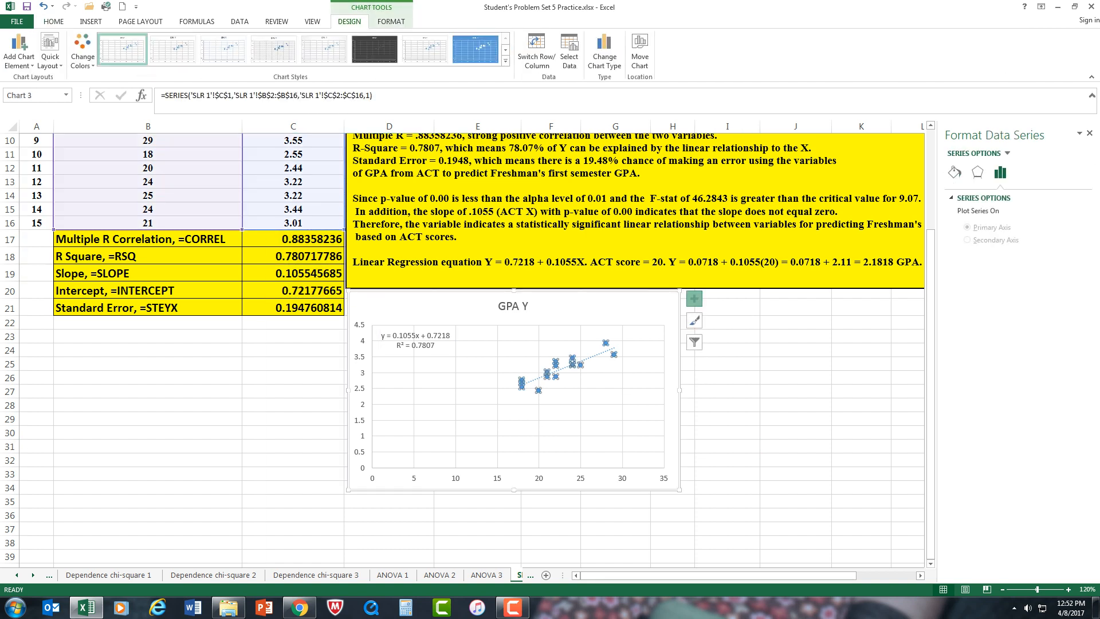
left_click(722, 324)
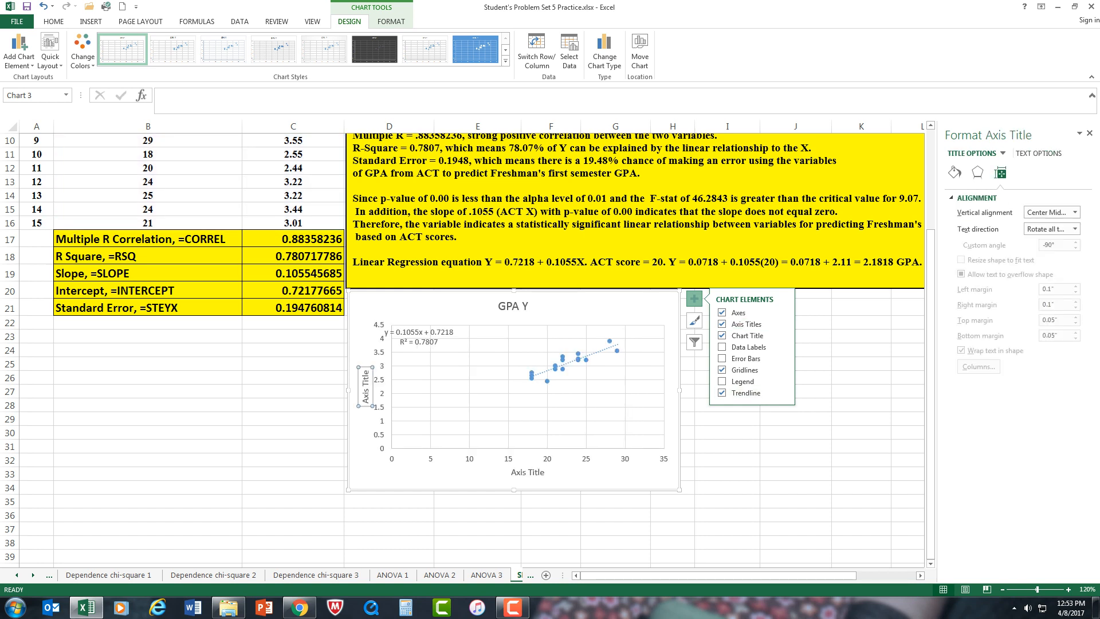
left_click(721, 381)
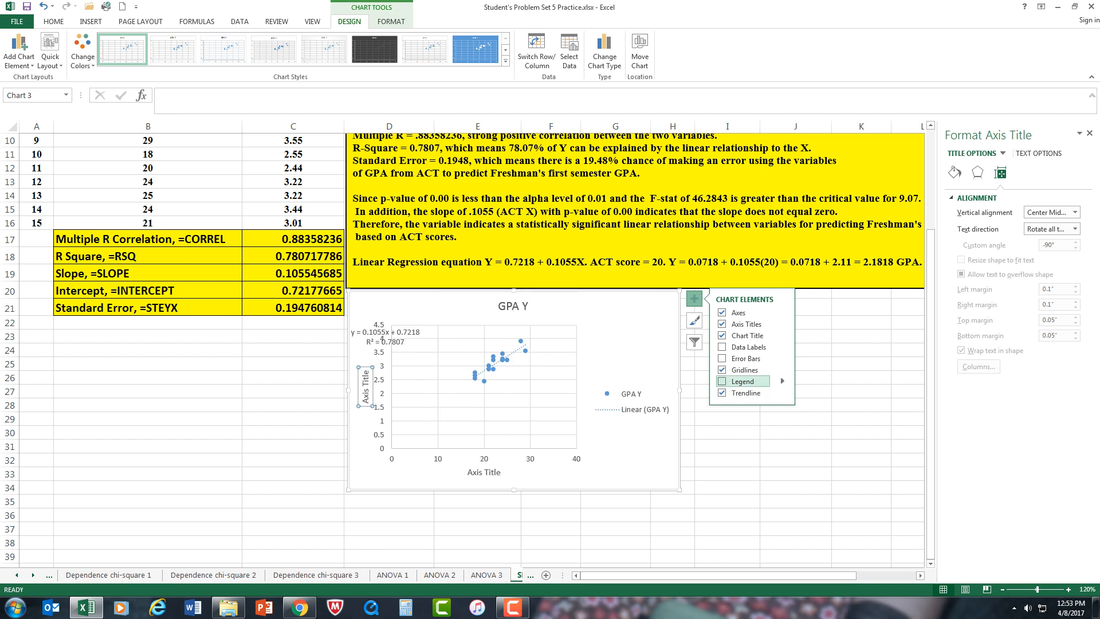
left_click(722, 381)
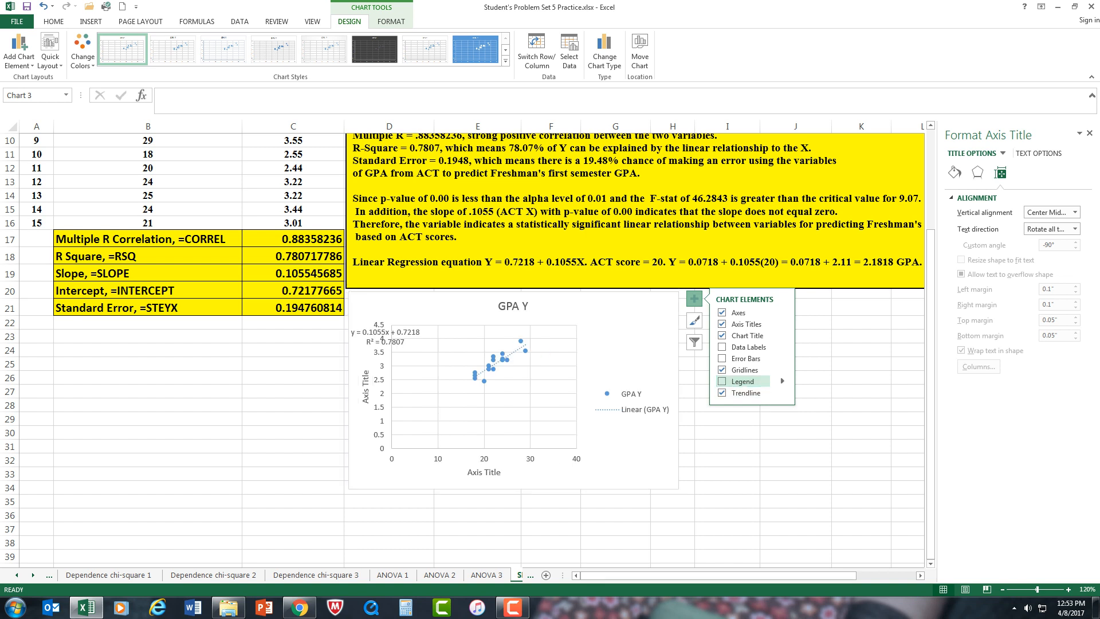
left_click(795, 460)
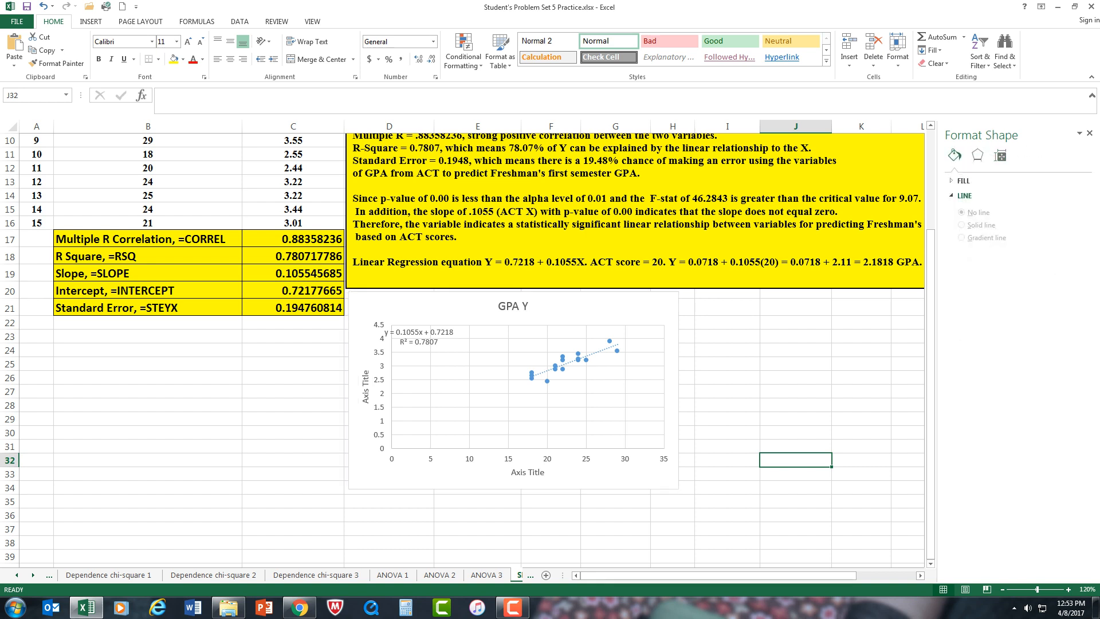
Step: Change the vertical axis title of the scatter chart to "GPA"
left_click(365, 387)
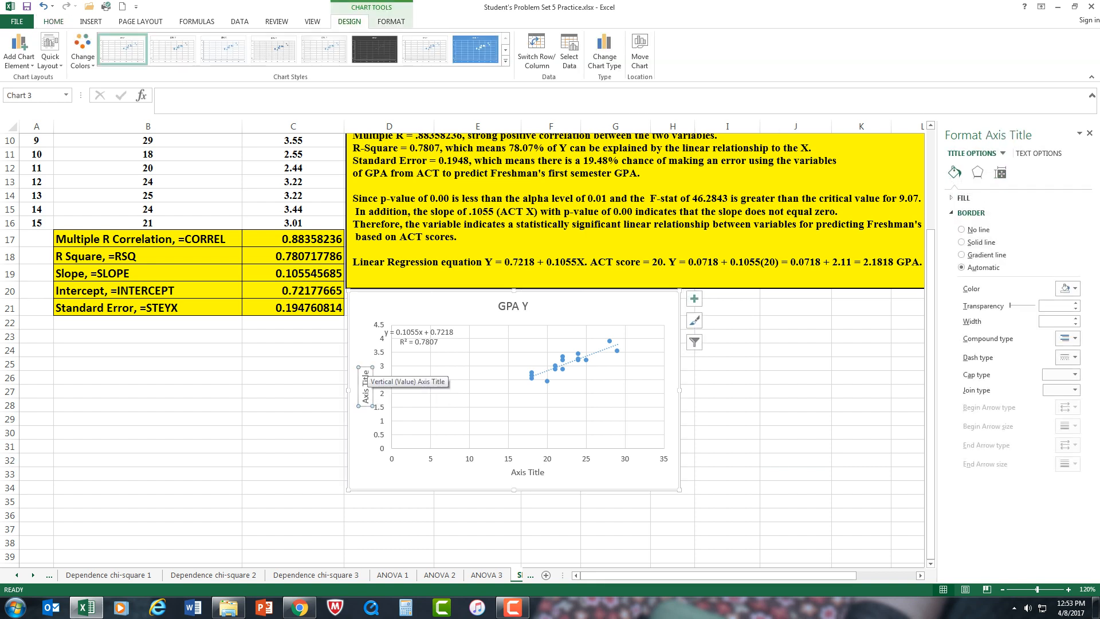
left_click_drag(365, 369, 365, 404)
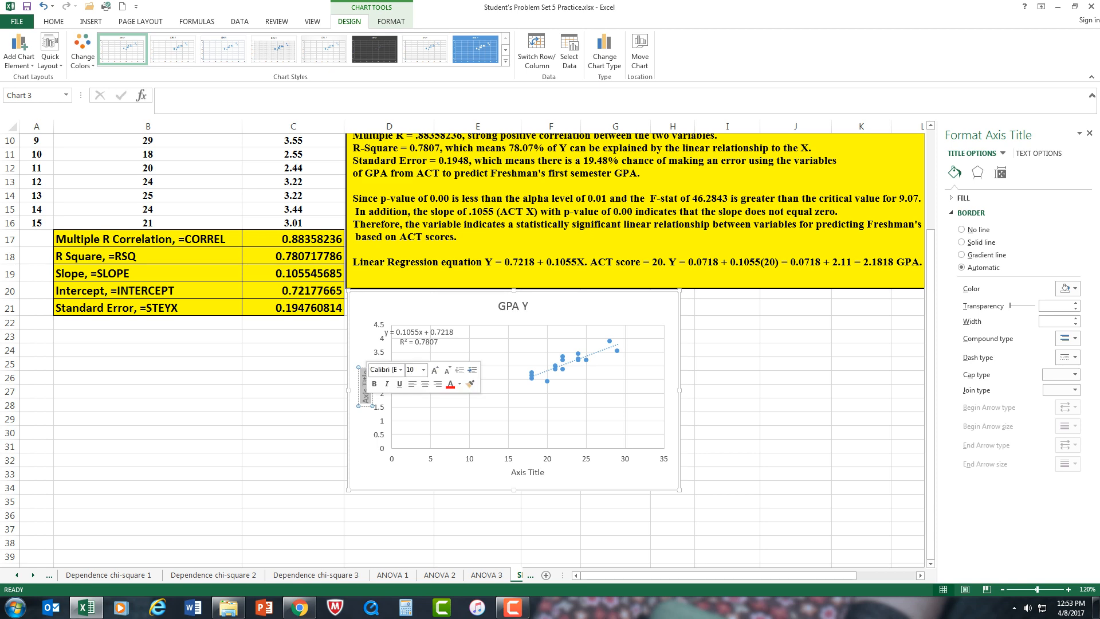
scroll(464, 344, "up", 3)
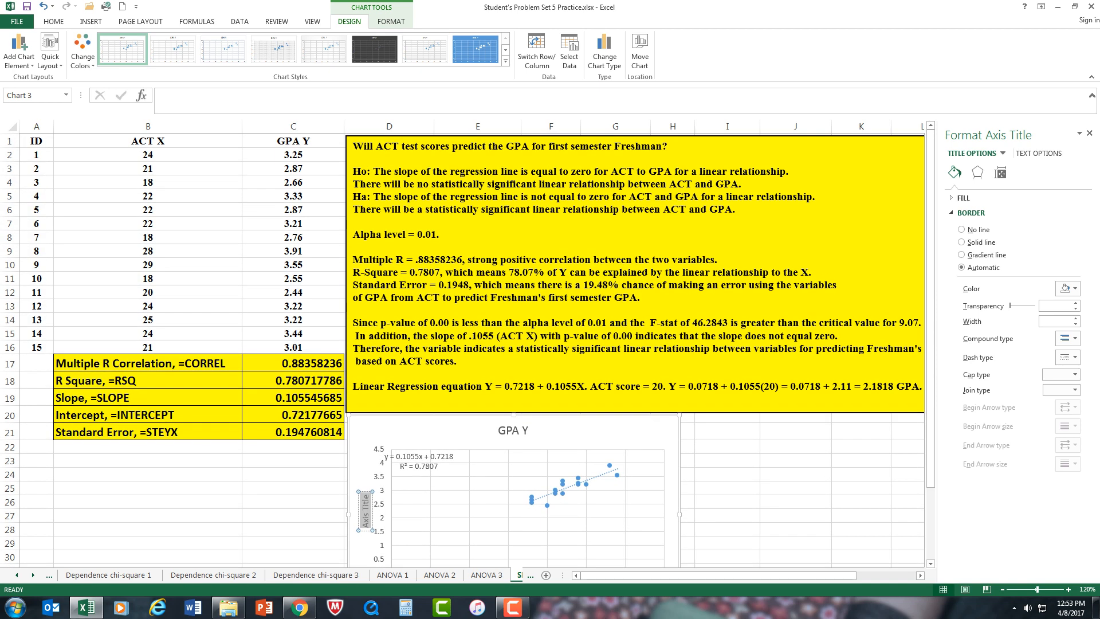
type("GPA")
Step: Replace the chart title with "Scatter Plot"
left_click(528, 430)
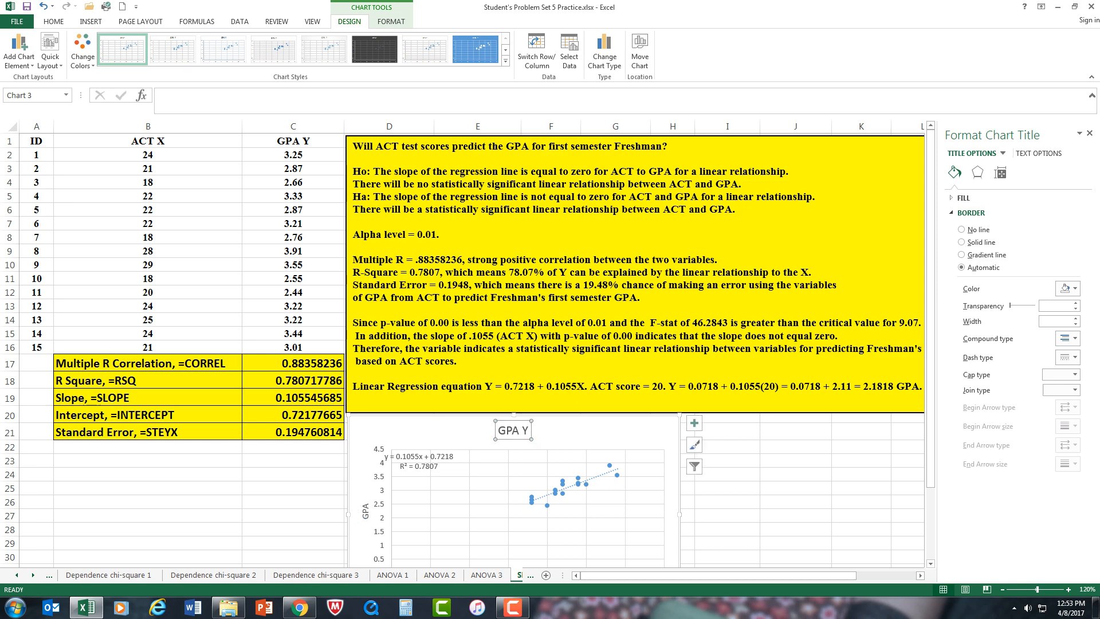
left_click_drag(530, 431, 497, 430)
type("S")
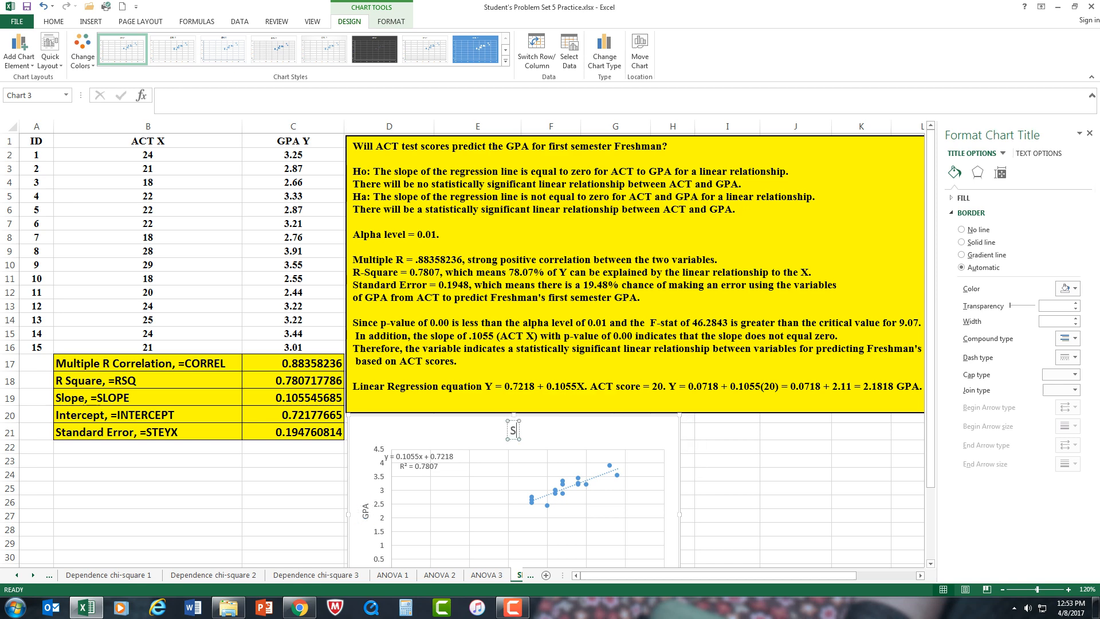
type("catter")
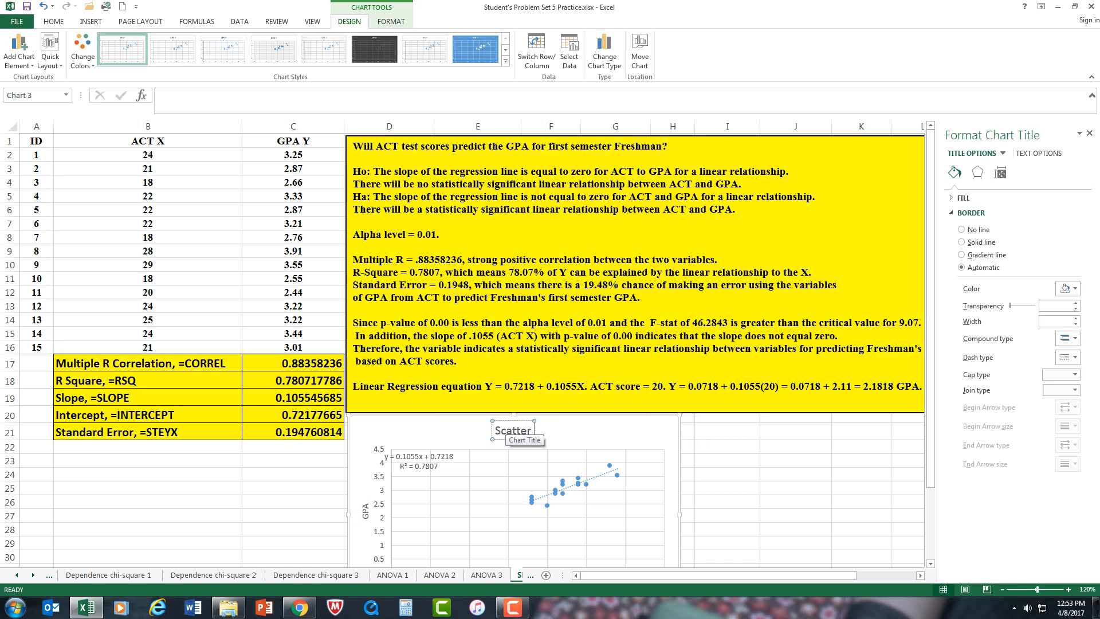
type(" Plot")
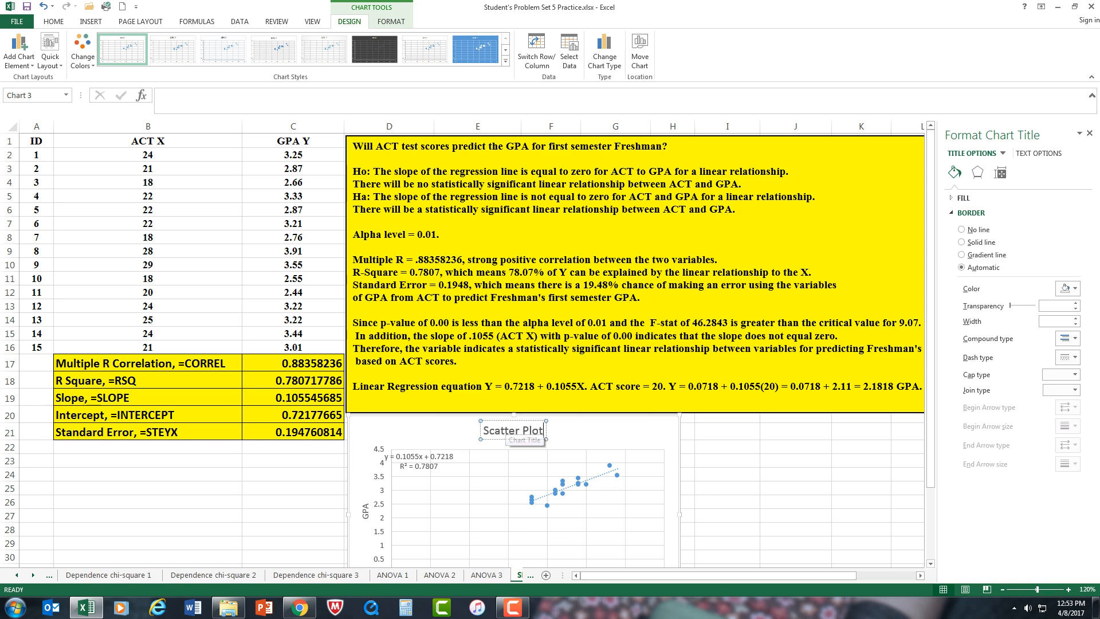
left_click(727, 460)
Step: Change the horizontal axis title to "ACT" and place it slightly lower beneath the axis
scroll(727, 461, "down", 3)
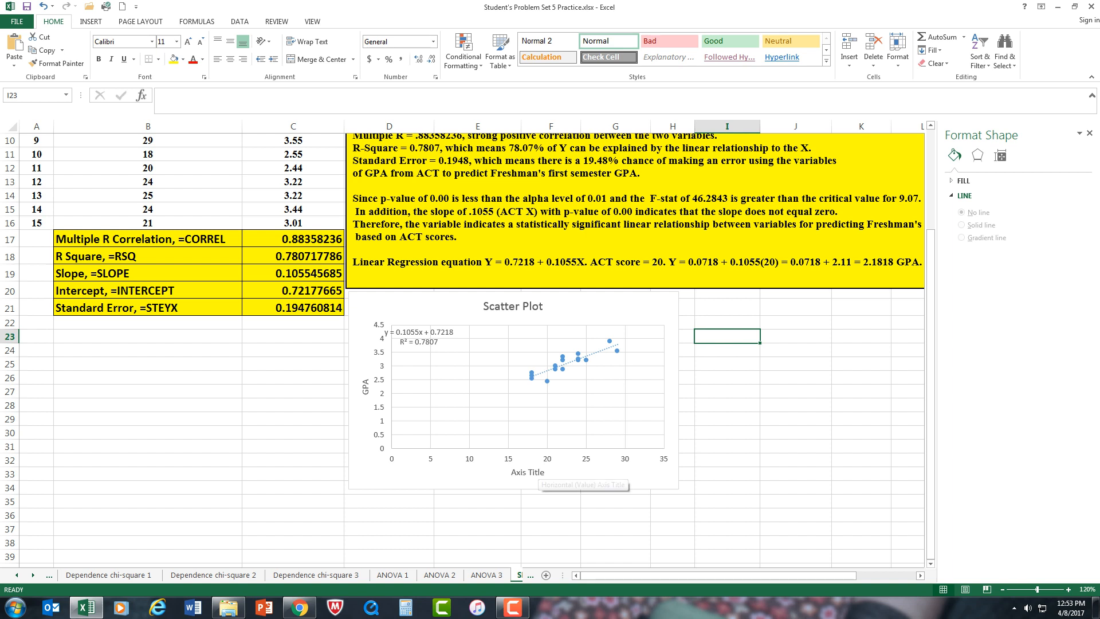
left_click(527, 472)
mouse_move(528, 472)
left_mouse_down()
mouse_move(498, 476)
mouse_move(528, 480)
left_mouse_up()
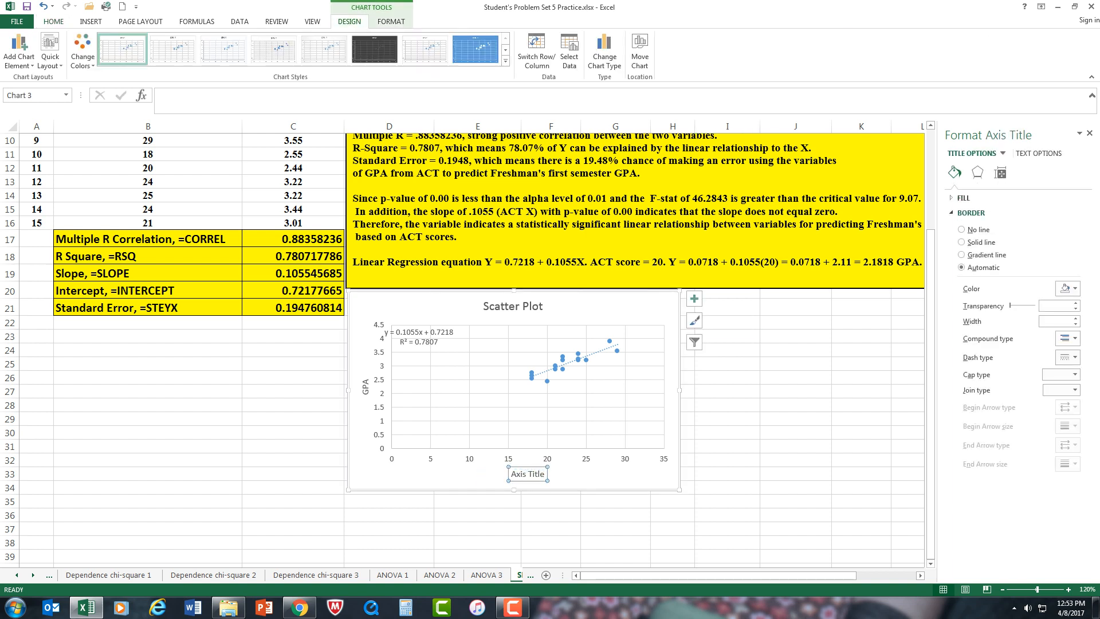
triple_click(527, 475)
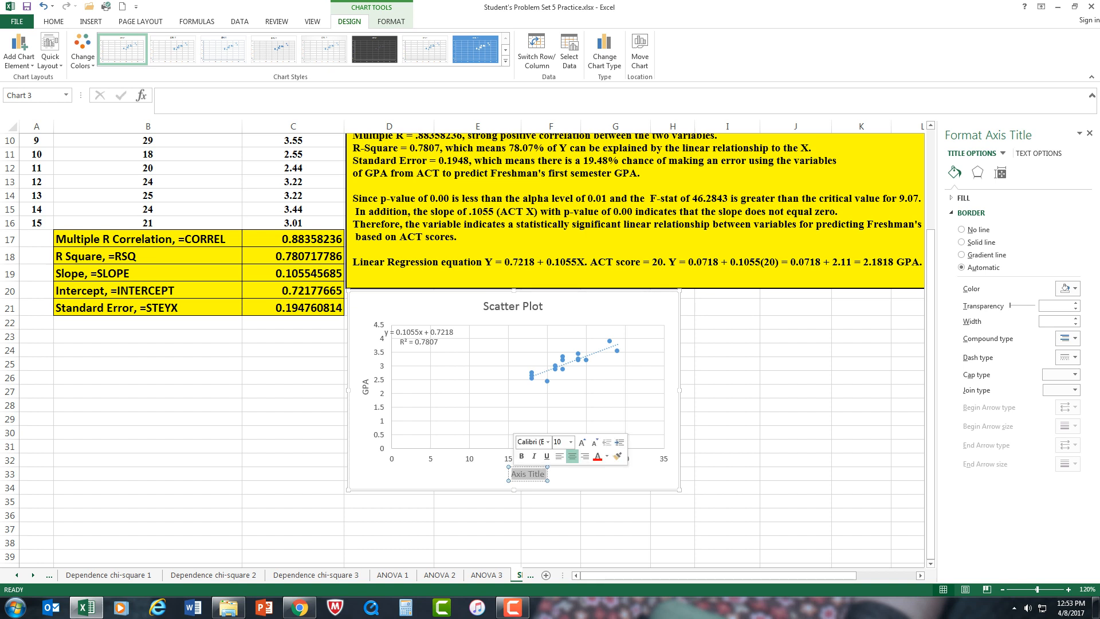
type("ACT")
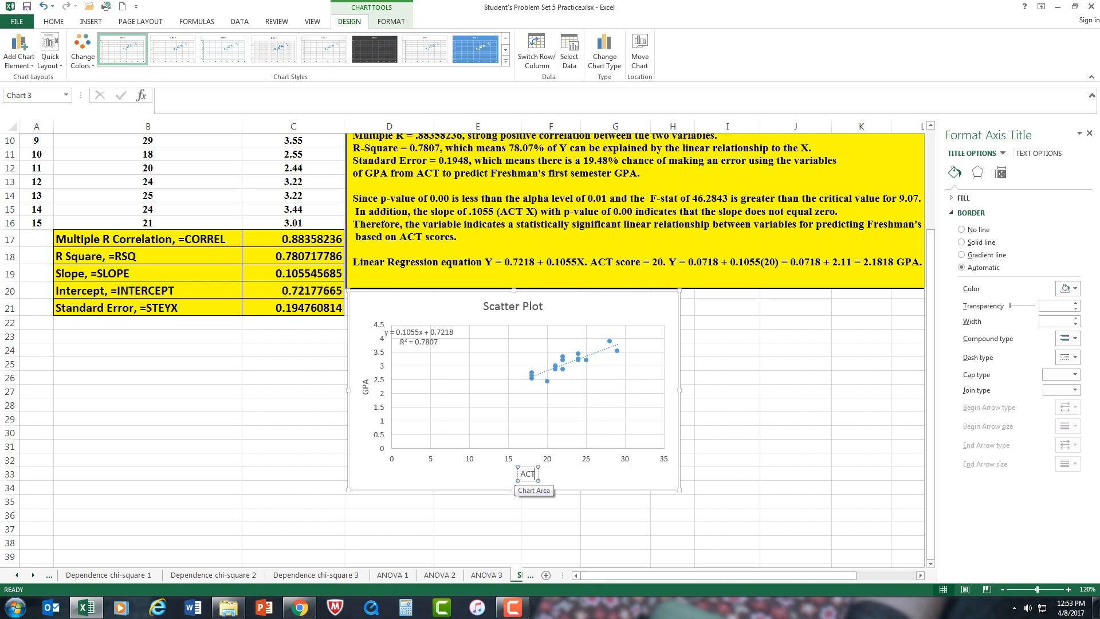
left_click(861, 390)
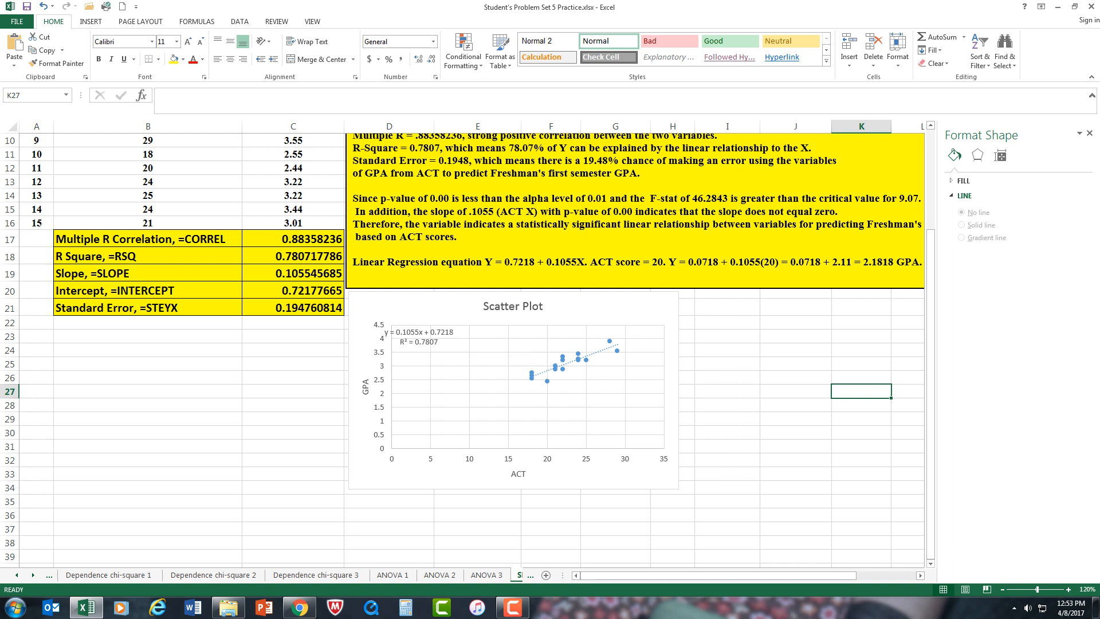
Step: Examine the chart element choices, the chart style gallery and the formatting options for the GPA data series
left_click(578, 358)
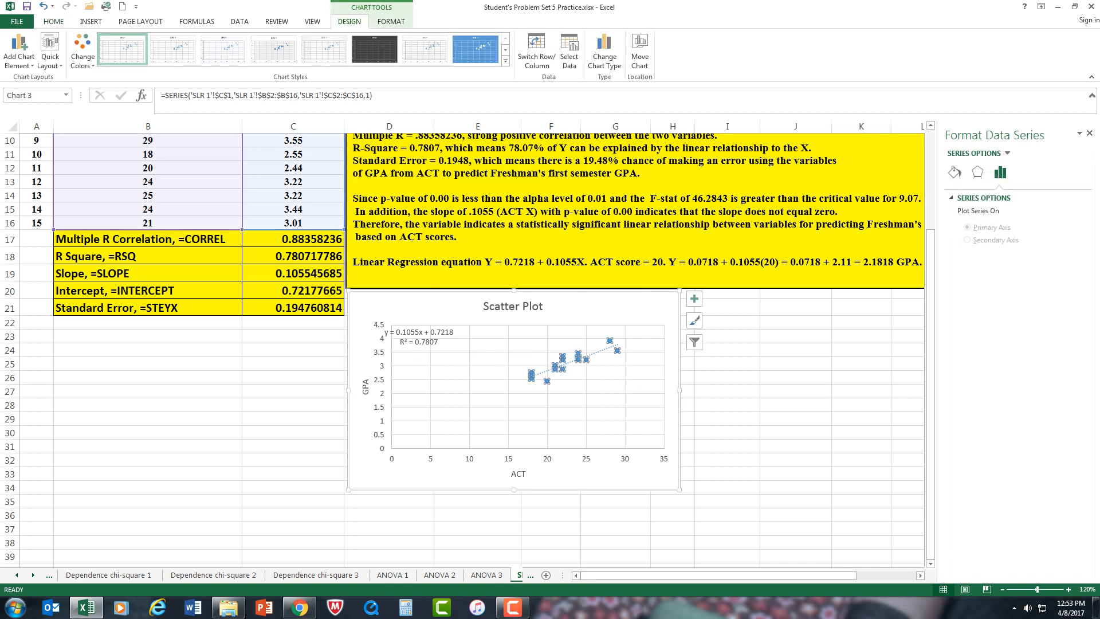
left_click(694, 298)
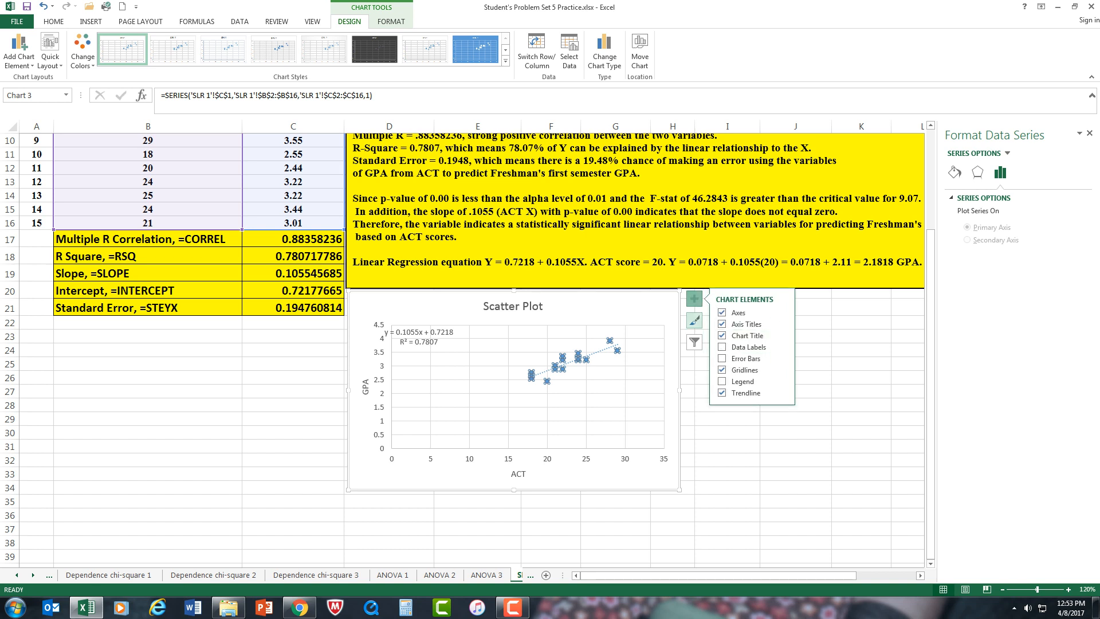
left_click(694, 320)
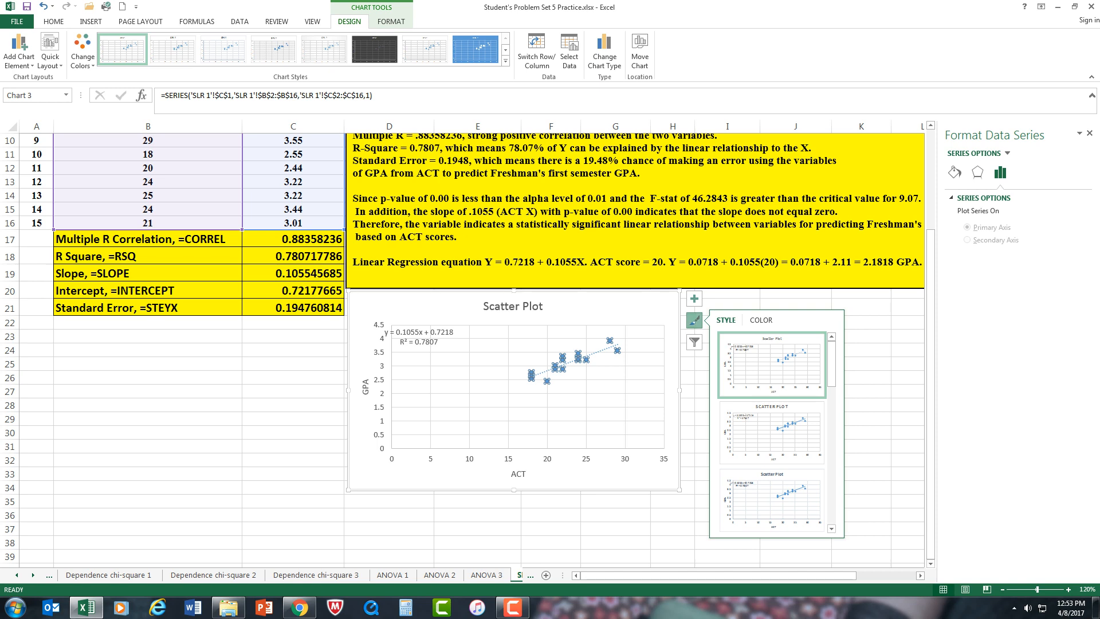
left_click(907, 323)
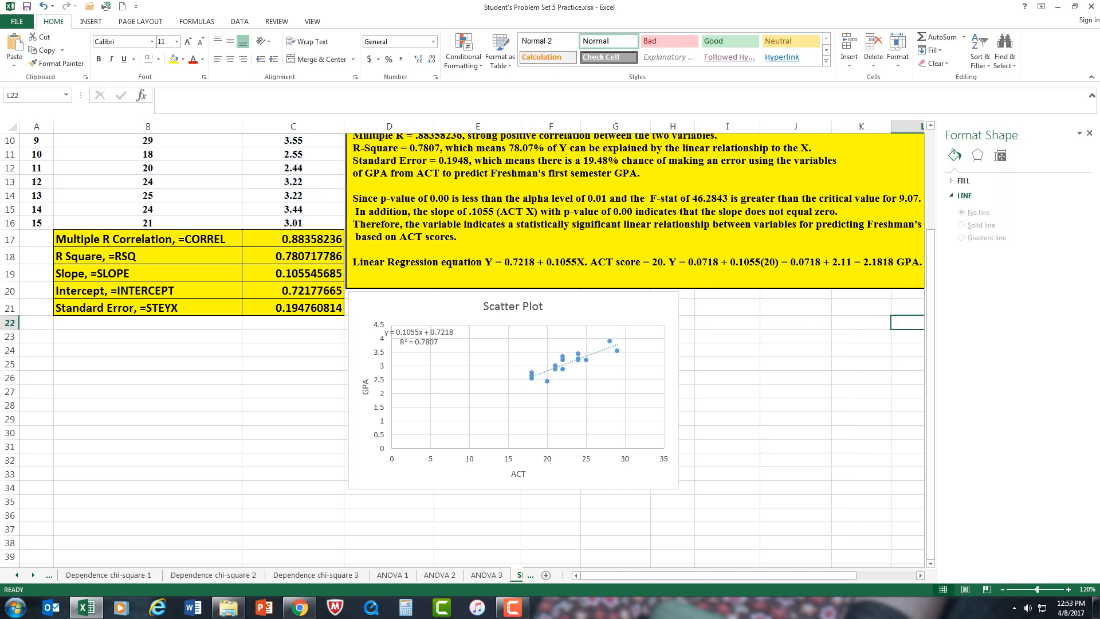
left_click(796, 350)
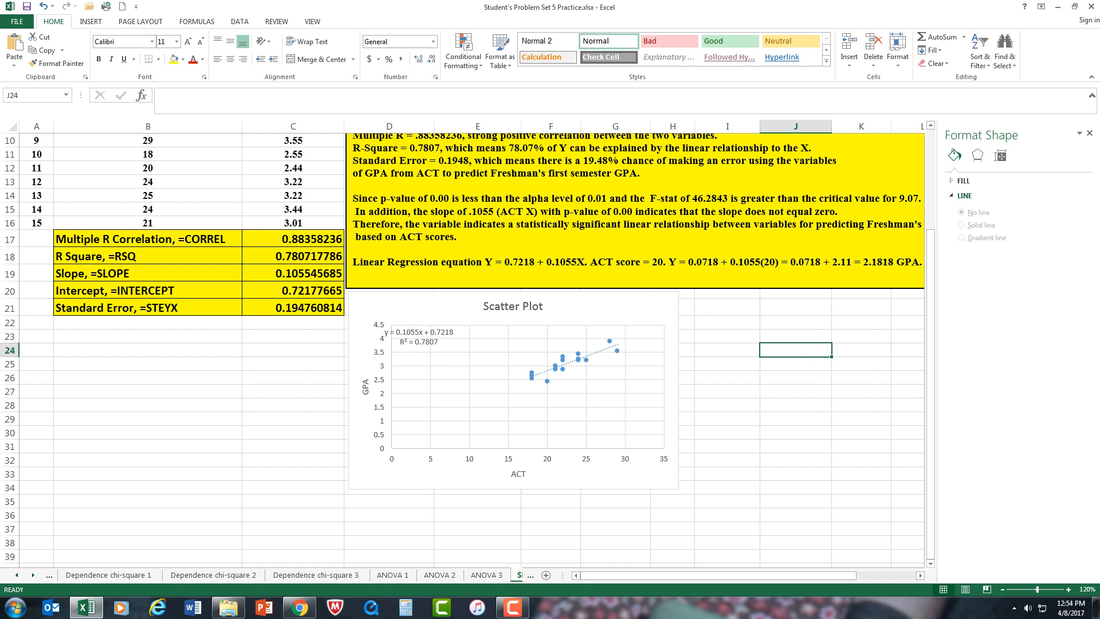
left_click(578, 360)
left_click(695, 298)
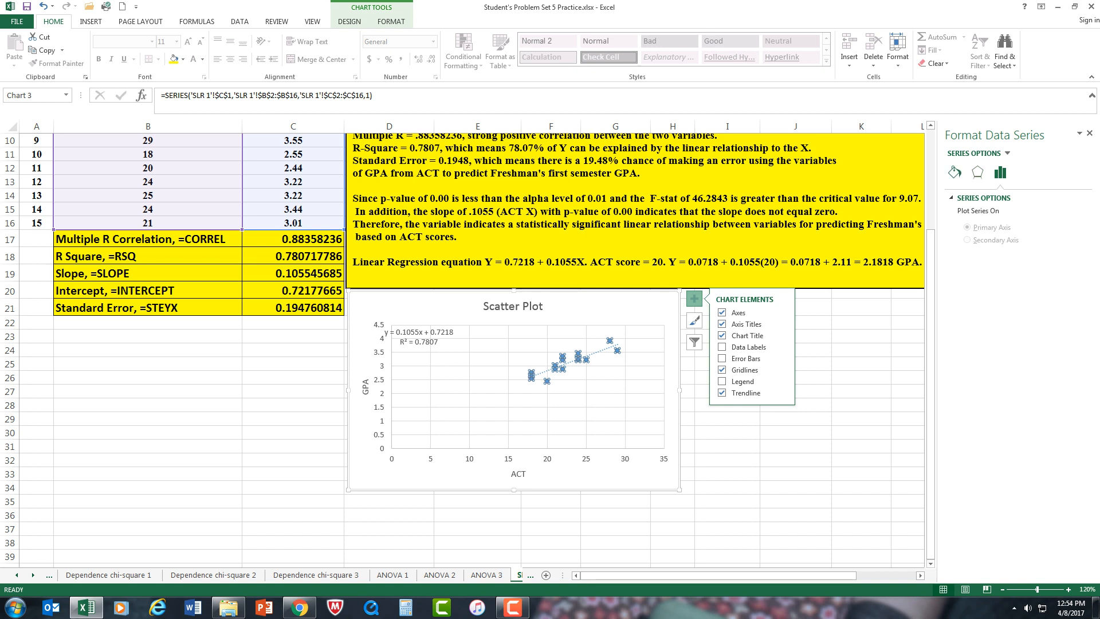
left_click(954, 172)
left_click(977, 172)
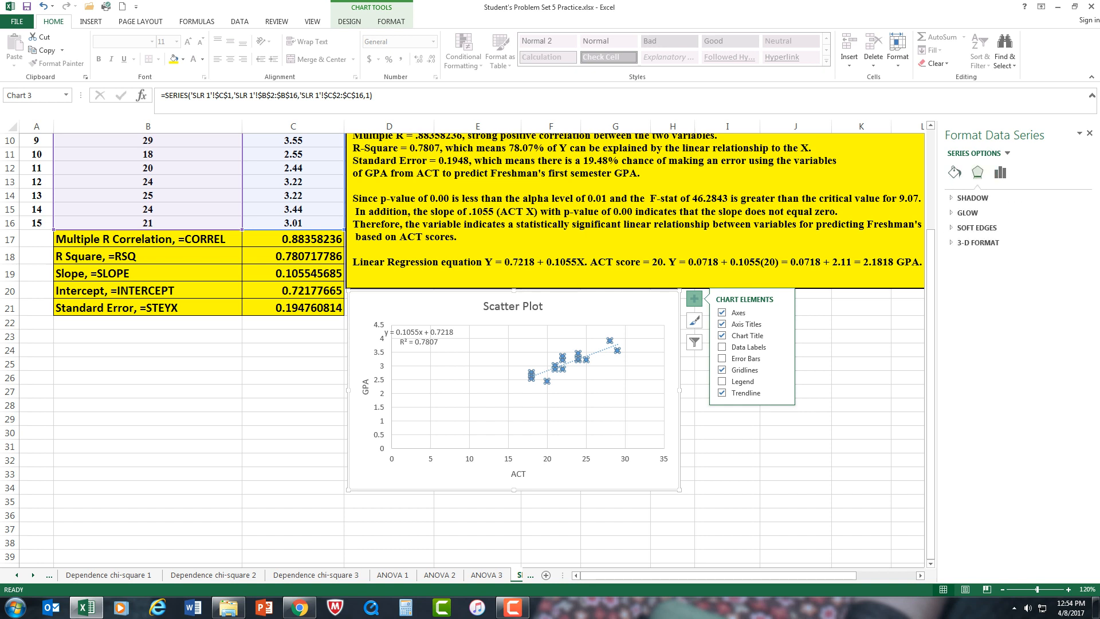
left_click(1001, 173)
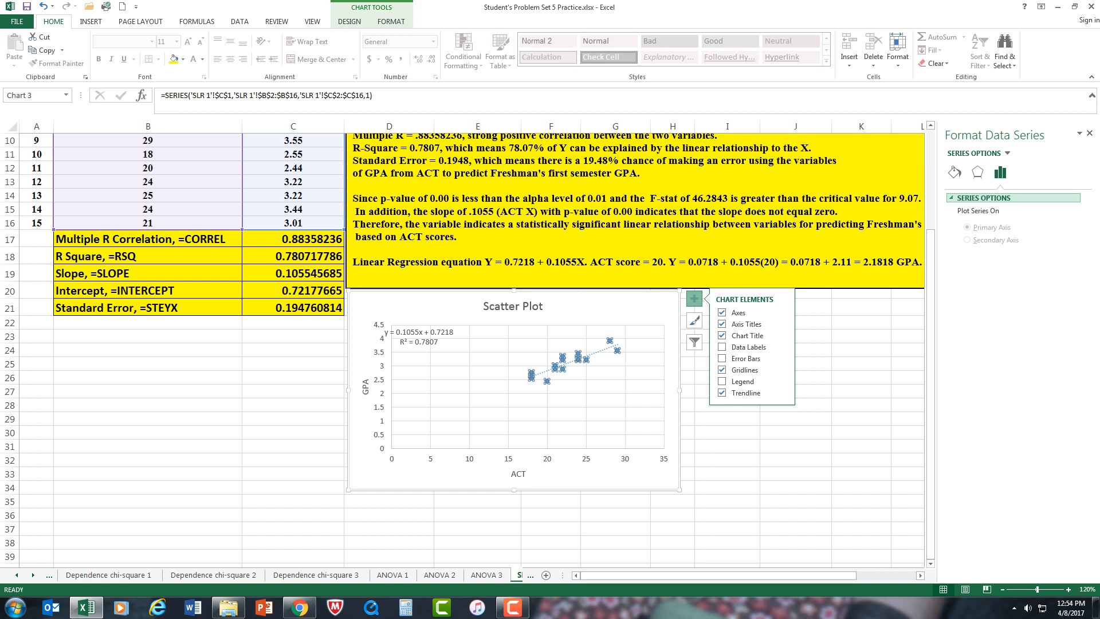
left_click(983, 198)
left_click(983, 197)
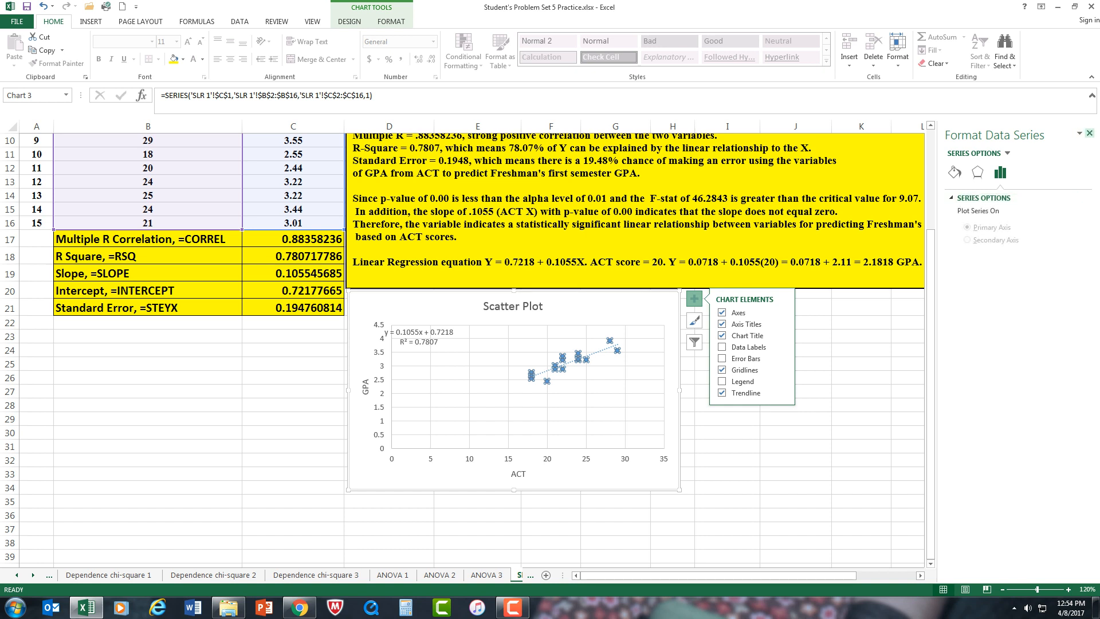
Step: Close the data series formatting pane, deselect the chart and return to the top of the SLR 1 sheet
left_click(1089, 133)
left_click(795, 391)
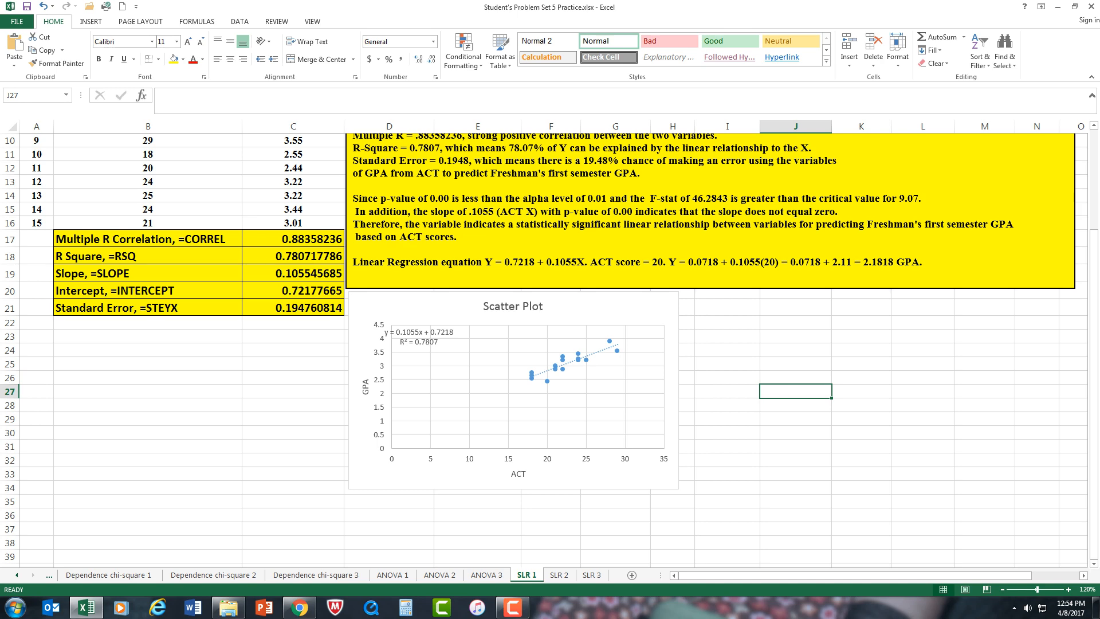
scroll(548, 343, "up", 3)
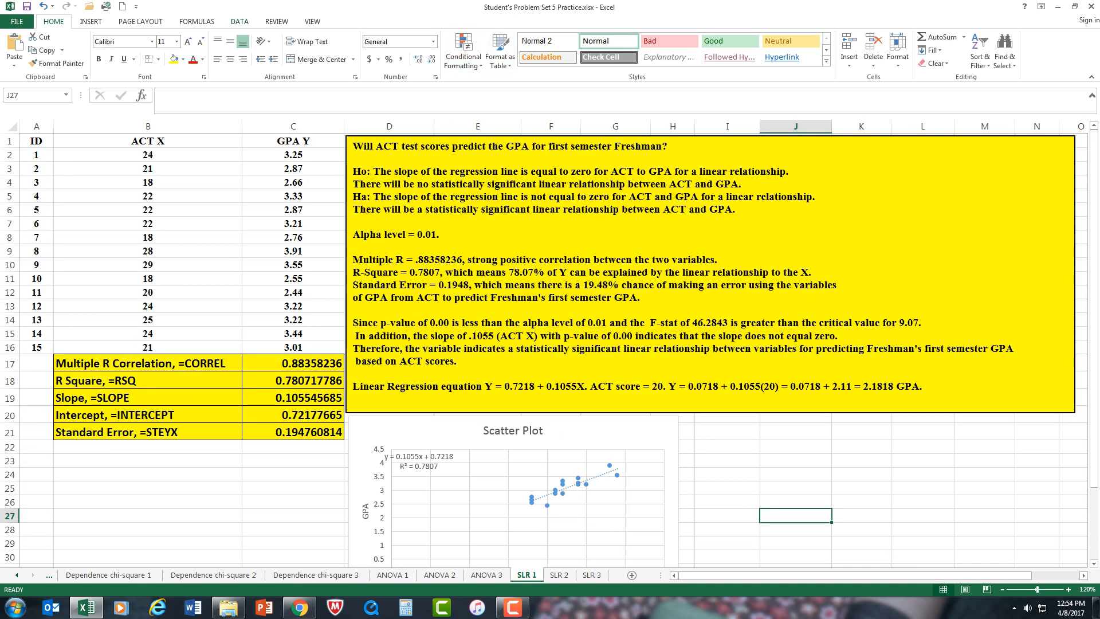
Step: Start a Regression from the data analysis tools with the GPA Y column, C1:C16, as the input Y range
left_click(240, 21)
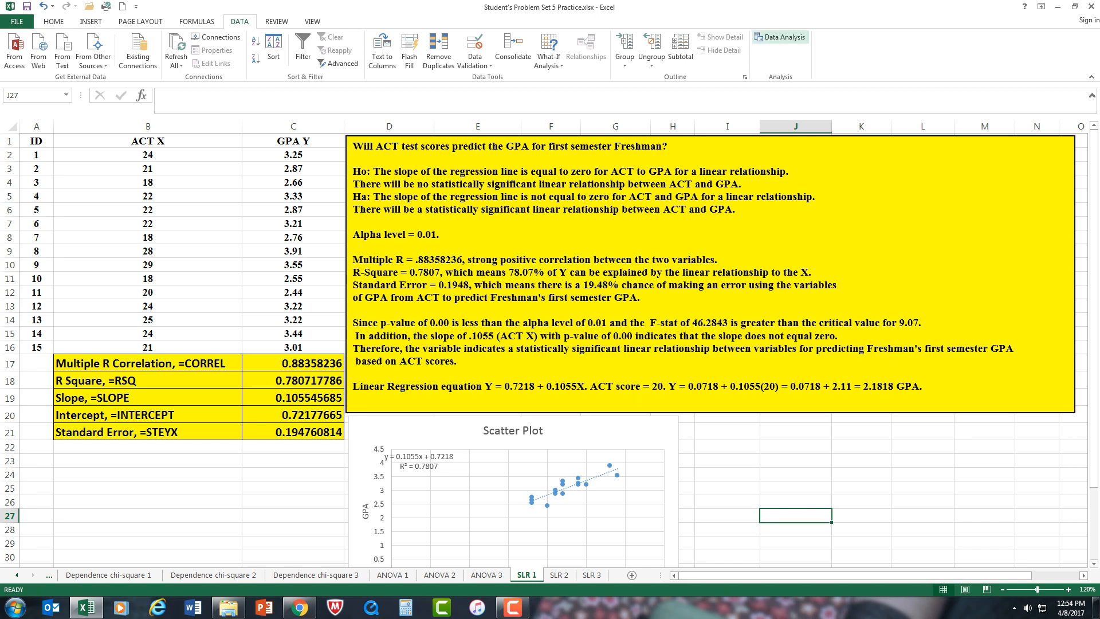
left_click(779, 37)
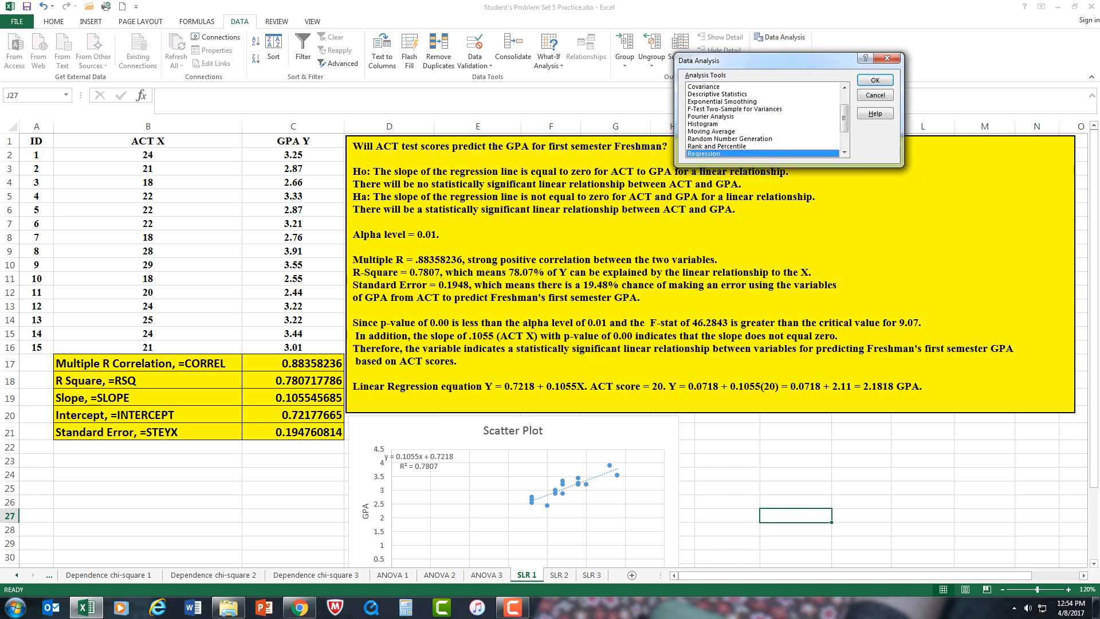
scroll(762, 119, "down", 2)
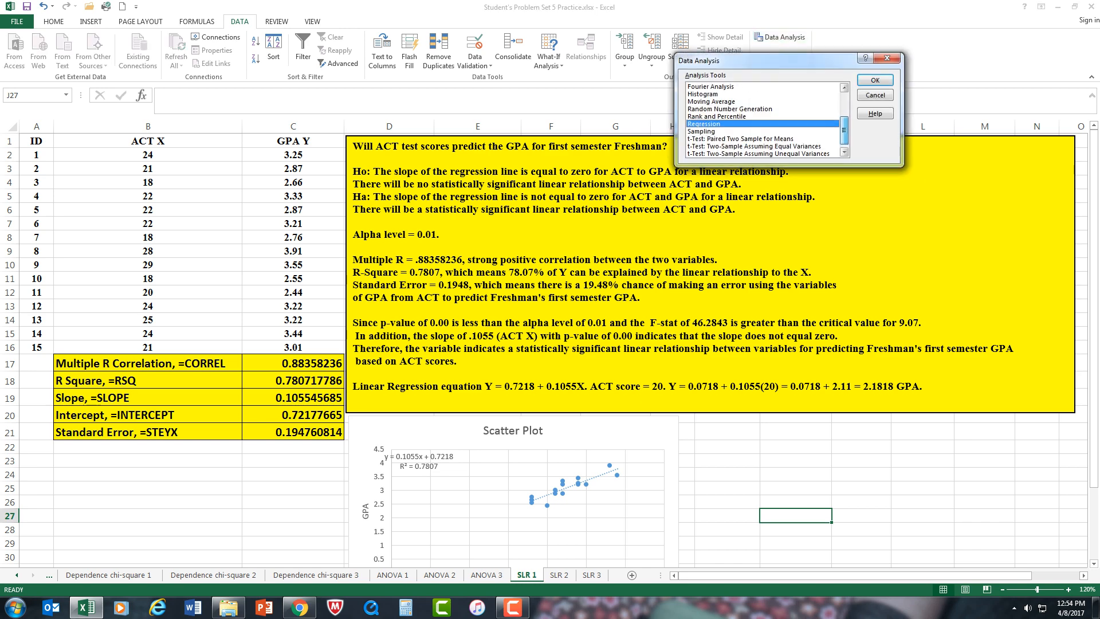
left_click(875, 80)
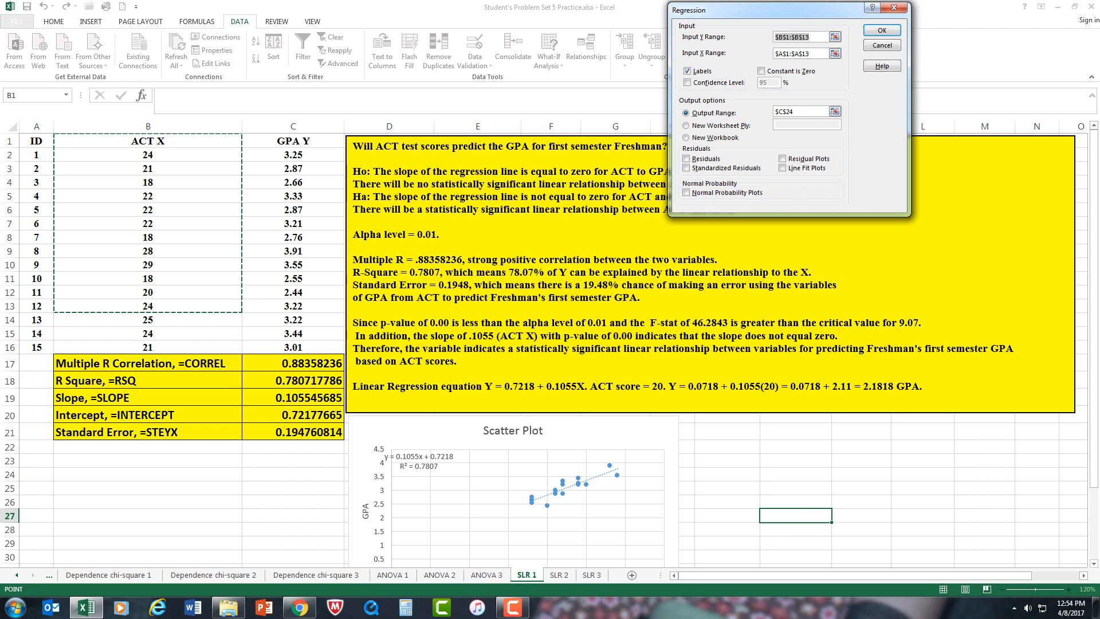
left_click(293, 141)
left_click_drag(791, 37, 775, 37)
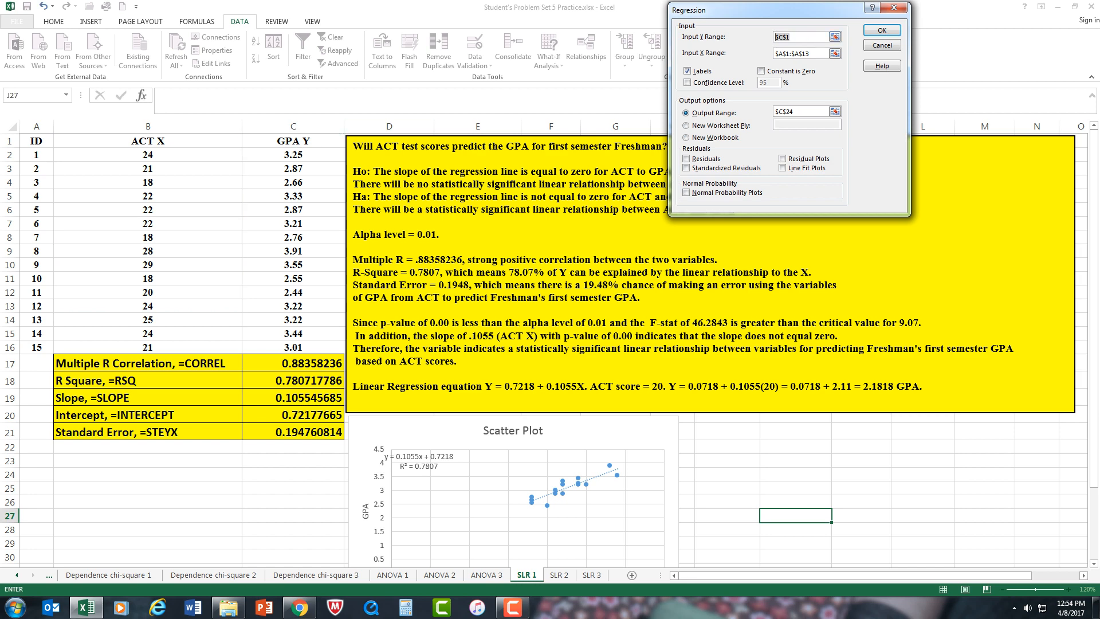
left_click_drag(338, 141, 338, 347)
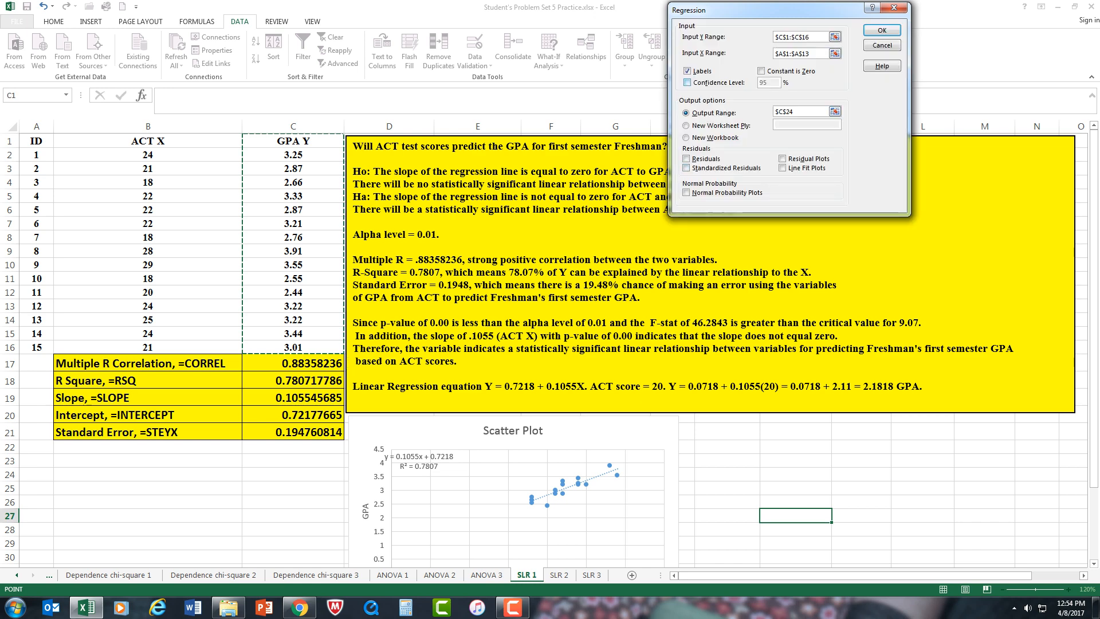
Step: Enable a 99% confidence level and use the ACT X column, B1:B16, as the input X range
left_click(687, 82)
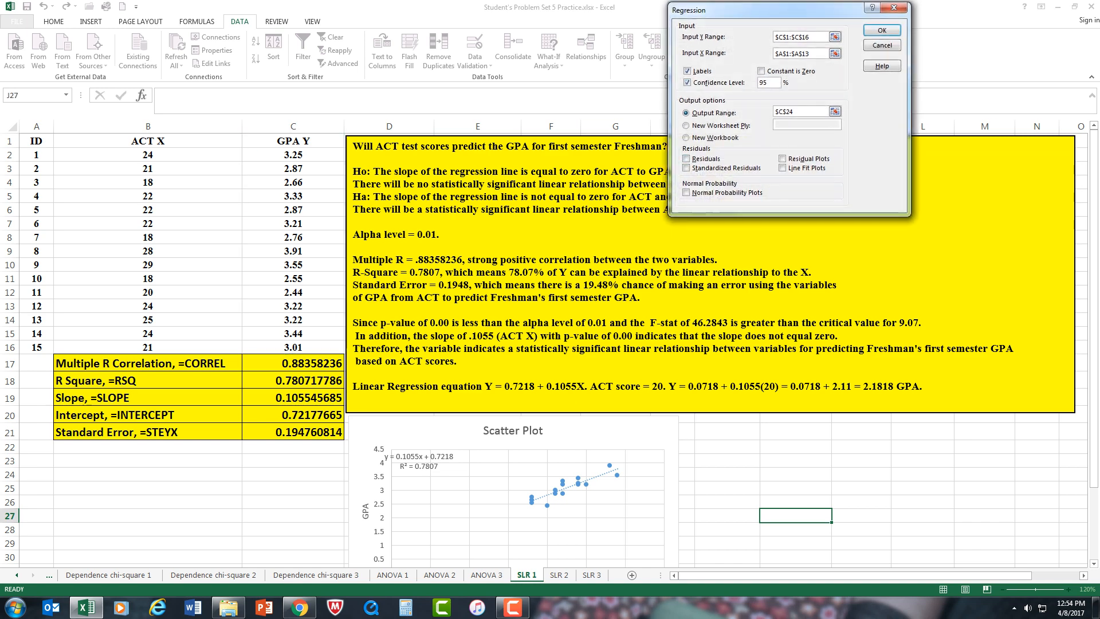
type("9")
left_click(686, 113)
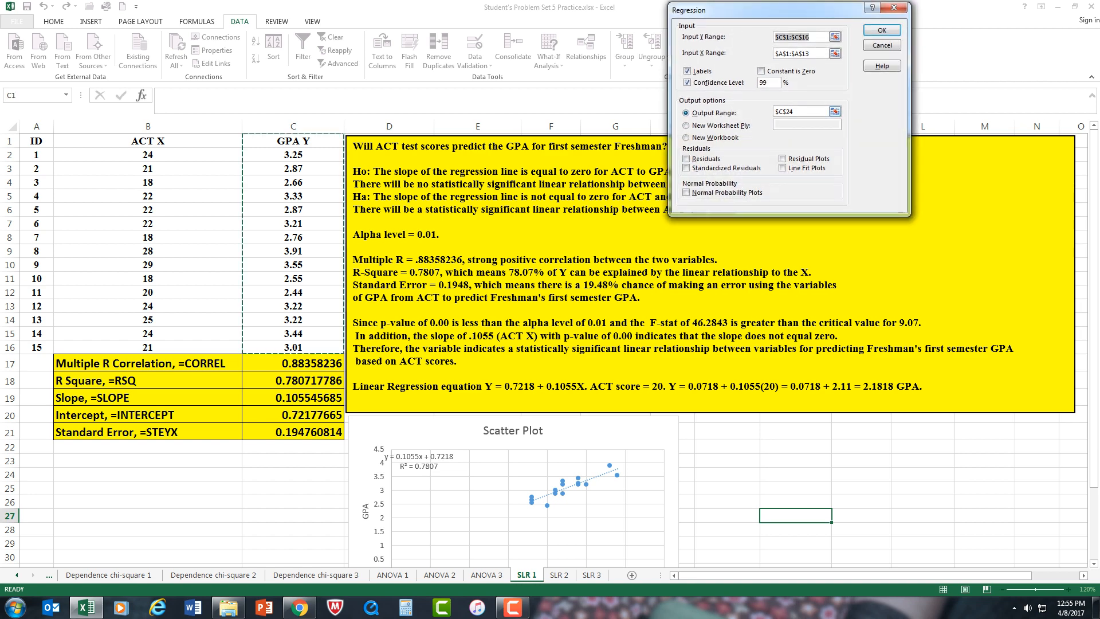
left_click_drag(809, 53, 774, 54)
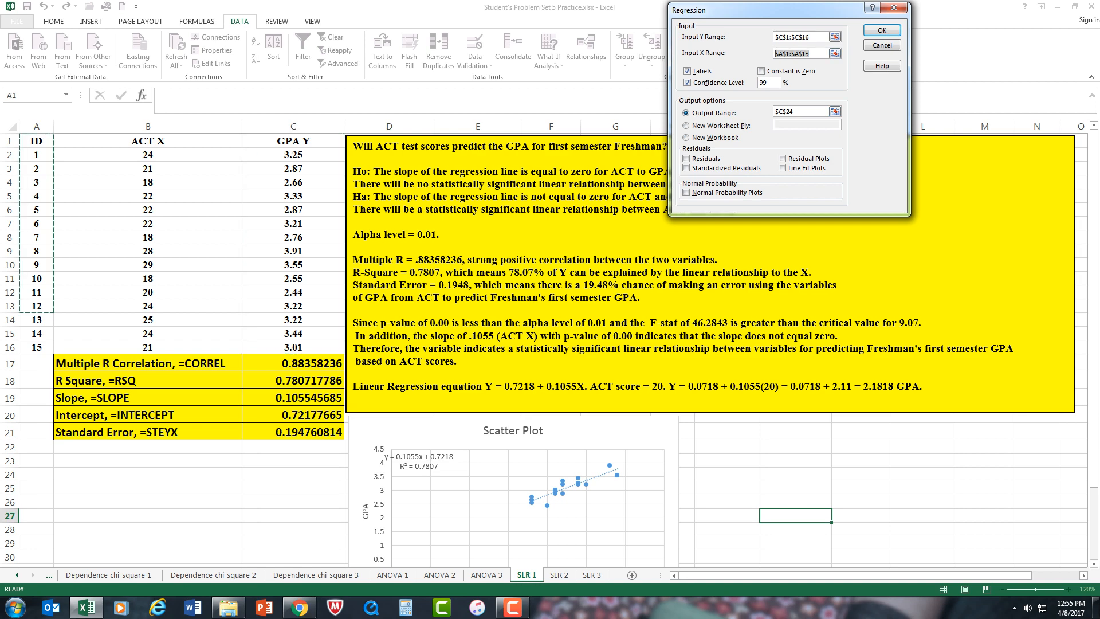
left_click_drag(148, 141, 147, 347)
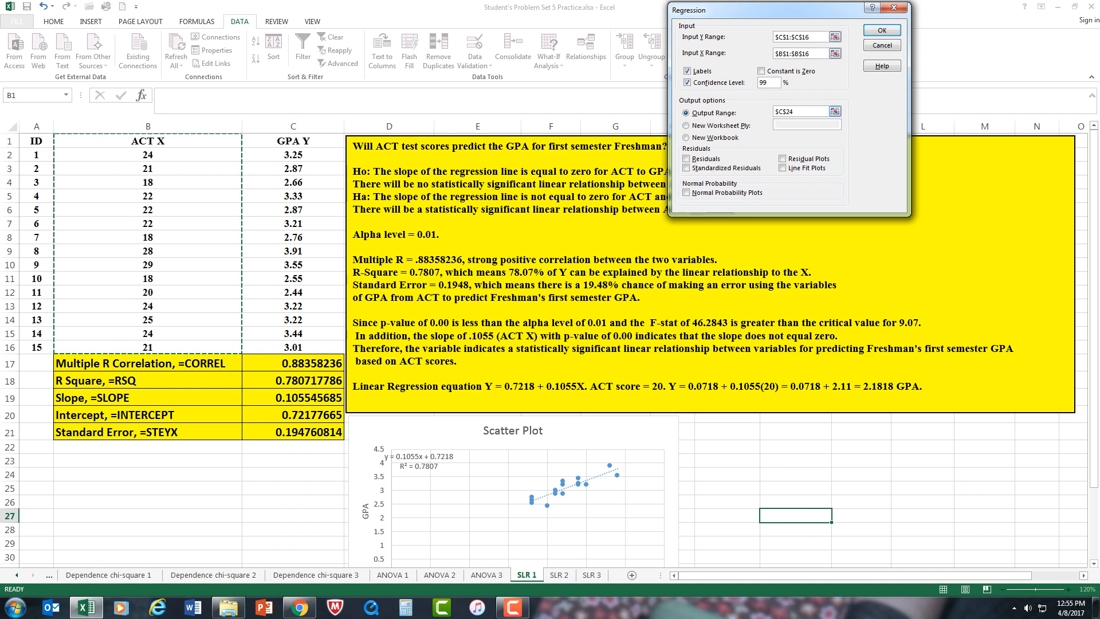
Step: Replace the regression's output range with cell I21 and run the analysis
left_click_drag(804, 112, 775, 112)
key("Delete")
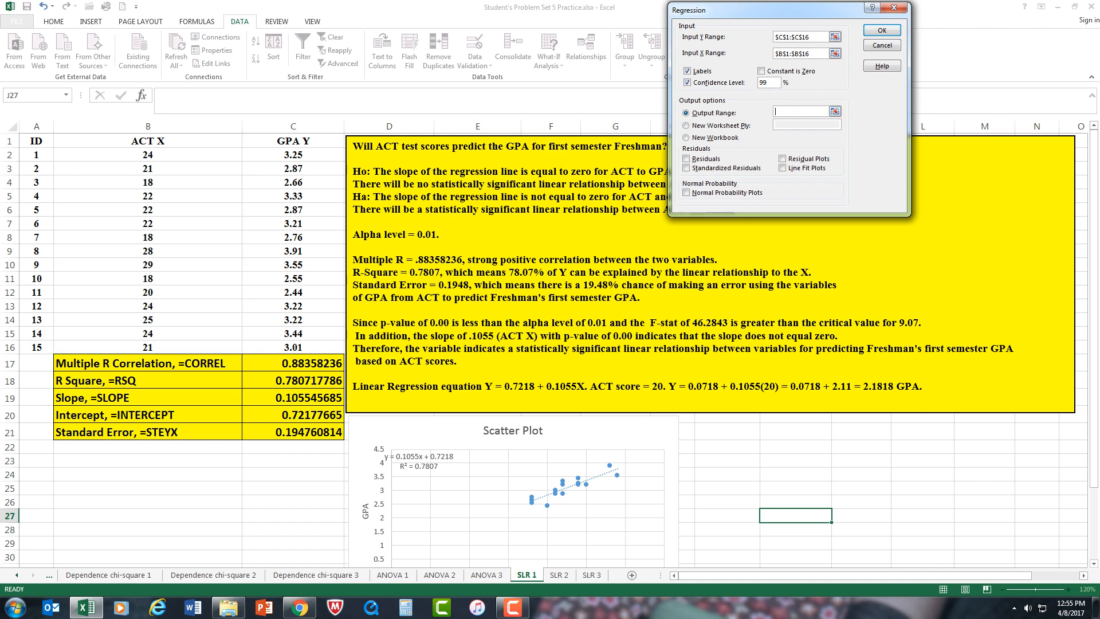
left_click(727, 431)
left_click(881, 30)
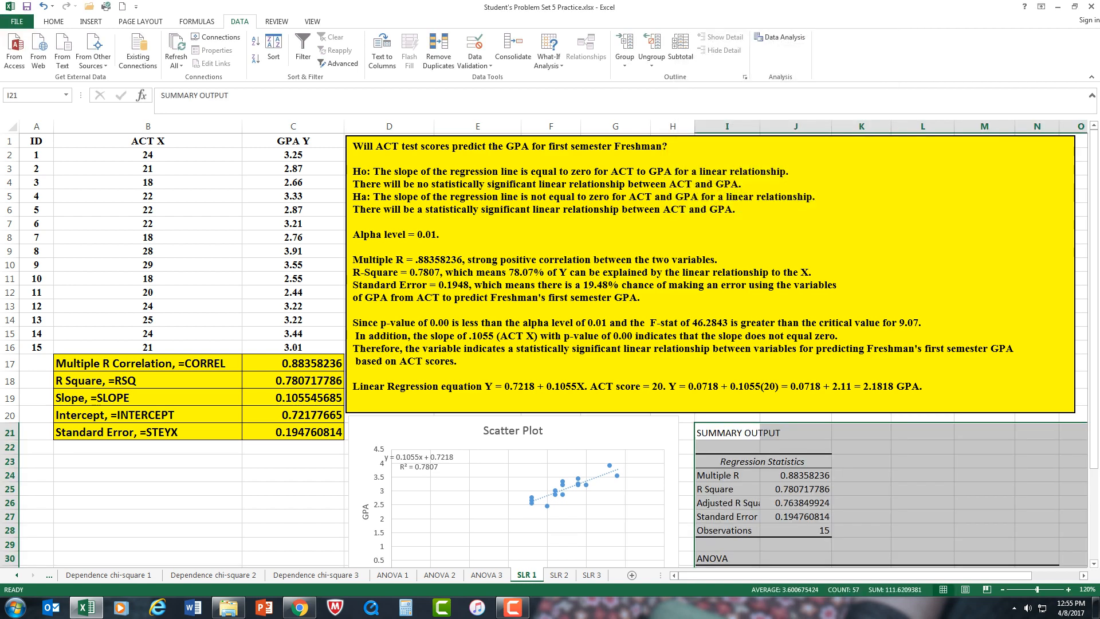
scroll(544, 349, "down", 5)
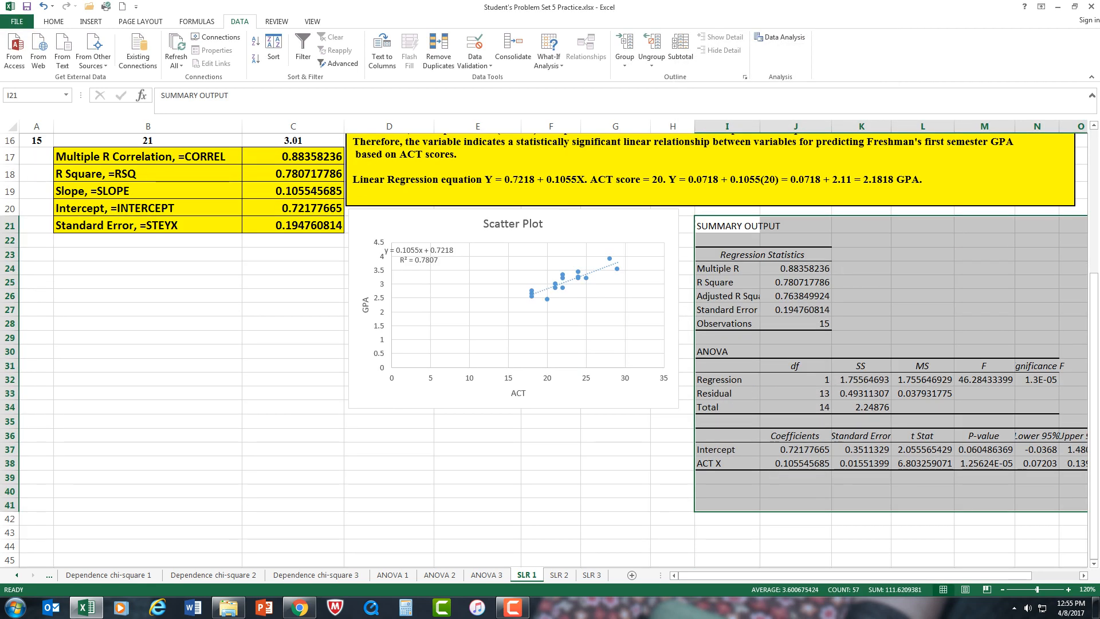
left_click(795, 518)
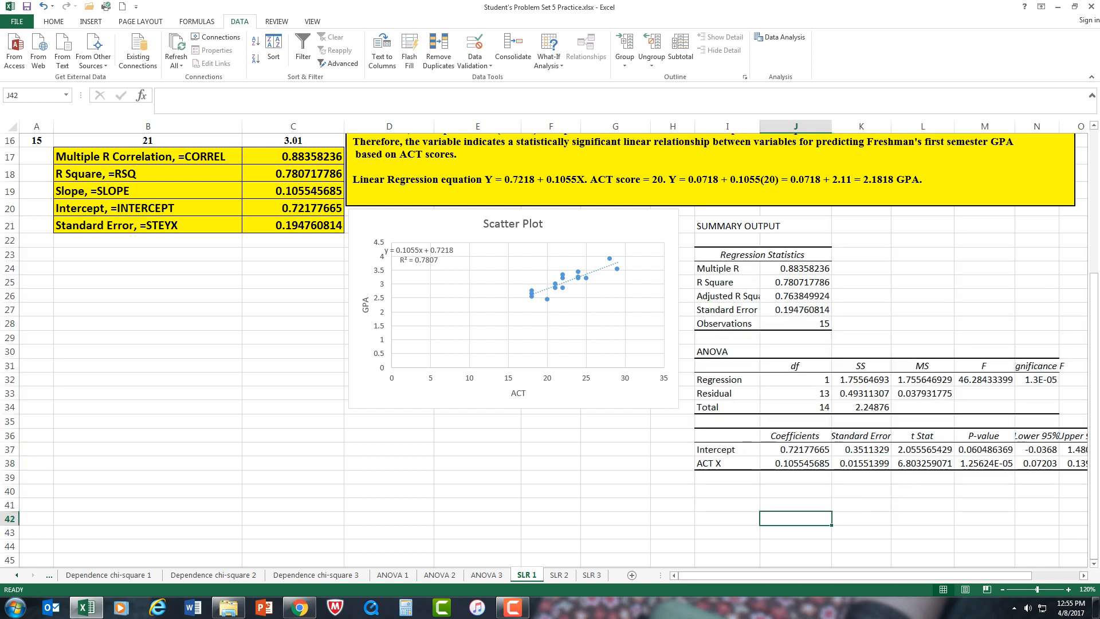
Step: Highlight the Multiple R label and value in the summary output with a yellow fill
left_click_drag(726, 269, 802, 282)
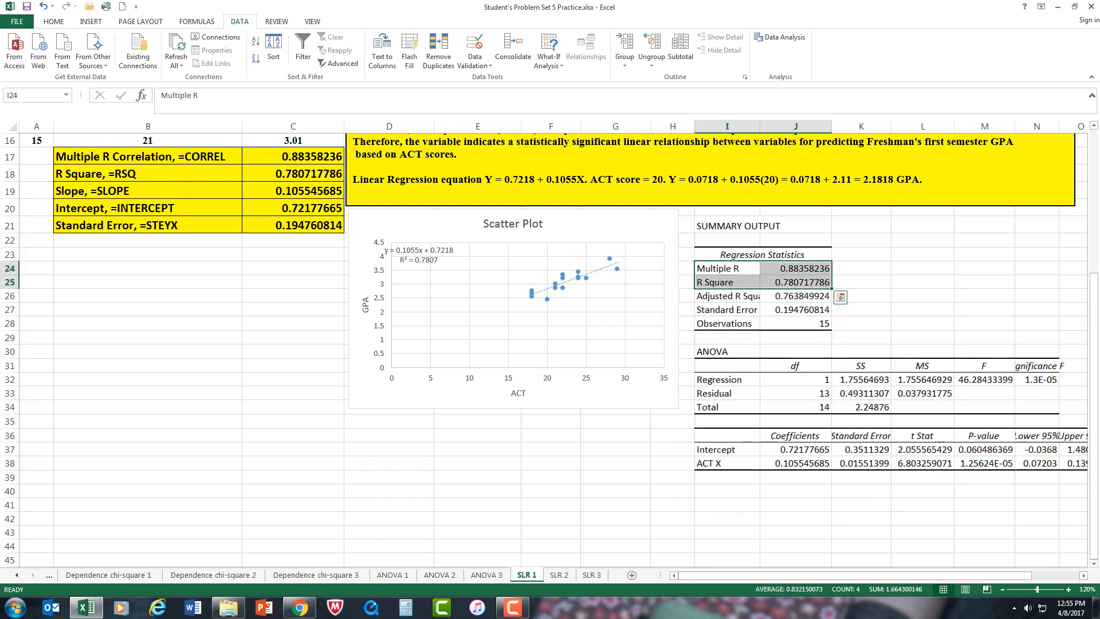
left_click(861, 282)
left_click_drag(727, 269, 798, 268)
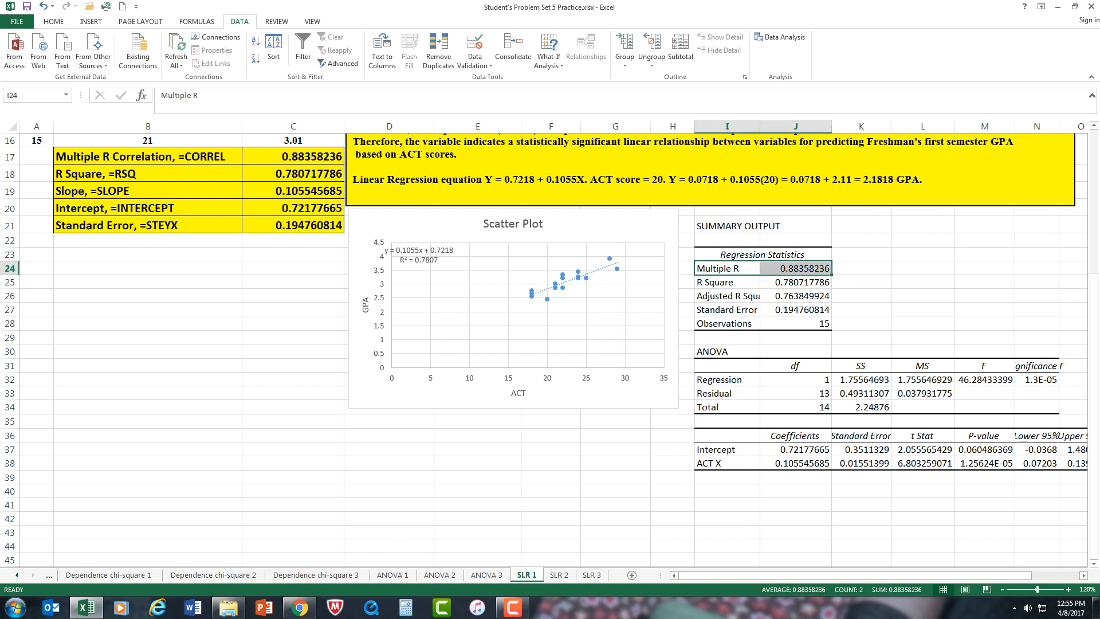
left_click(54, 22)
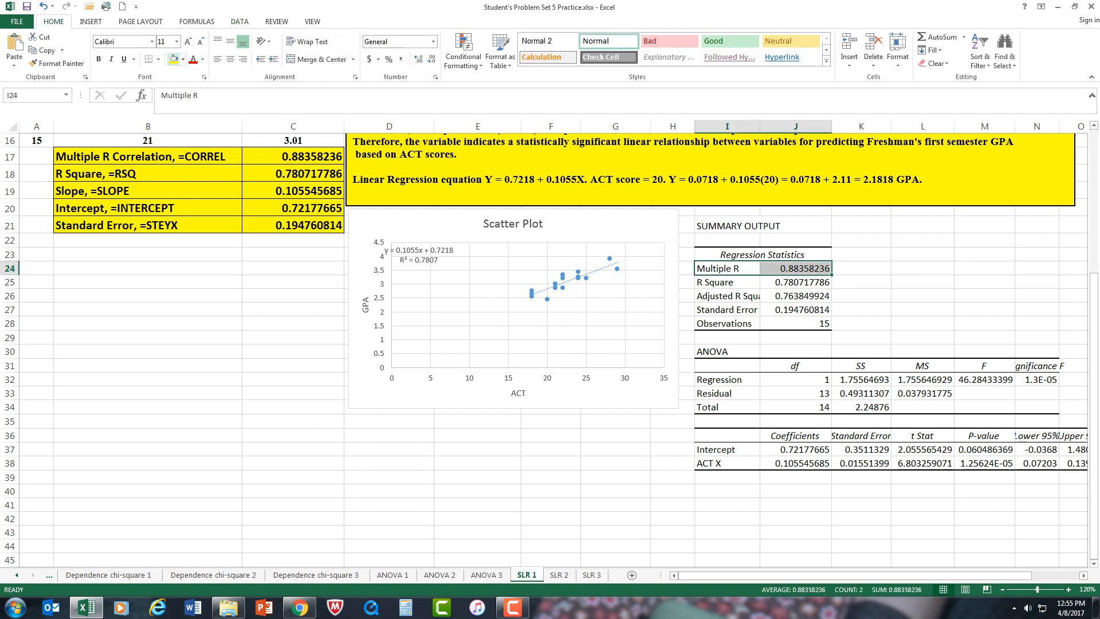
left_click(173, 59)
left_click(861, 268)
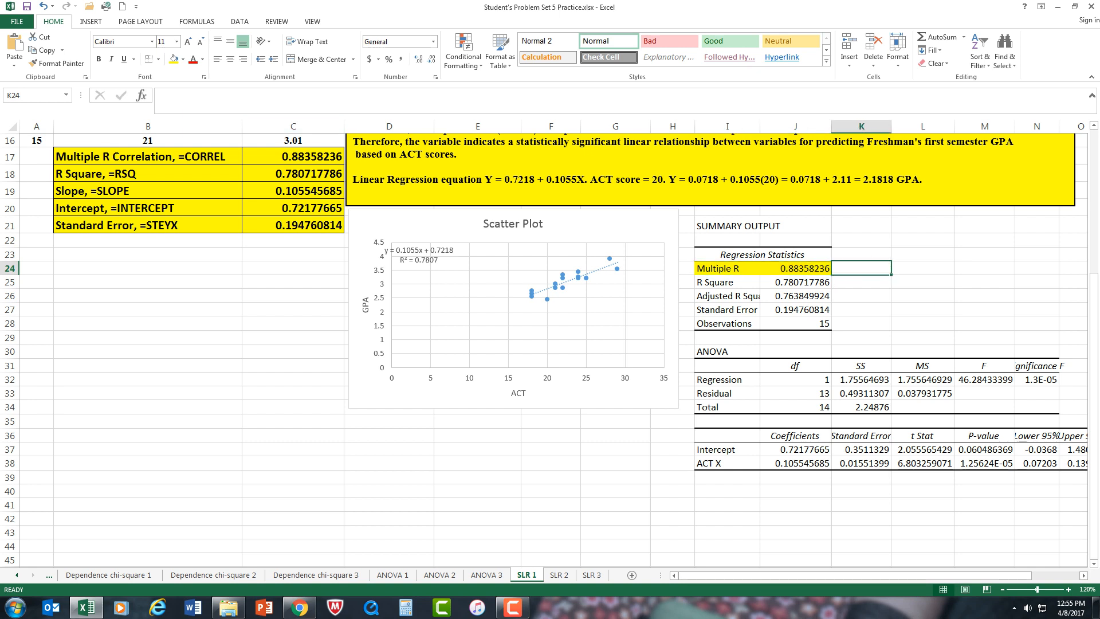
Step: Highlight the R Square label and value in yellow and fit column I's width to its contents
left_click_drag(727, 282, 795, 282)
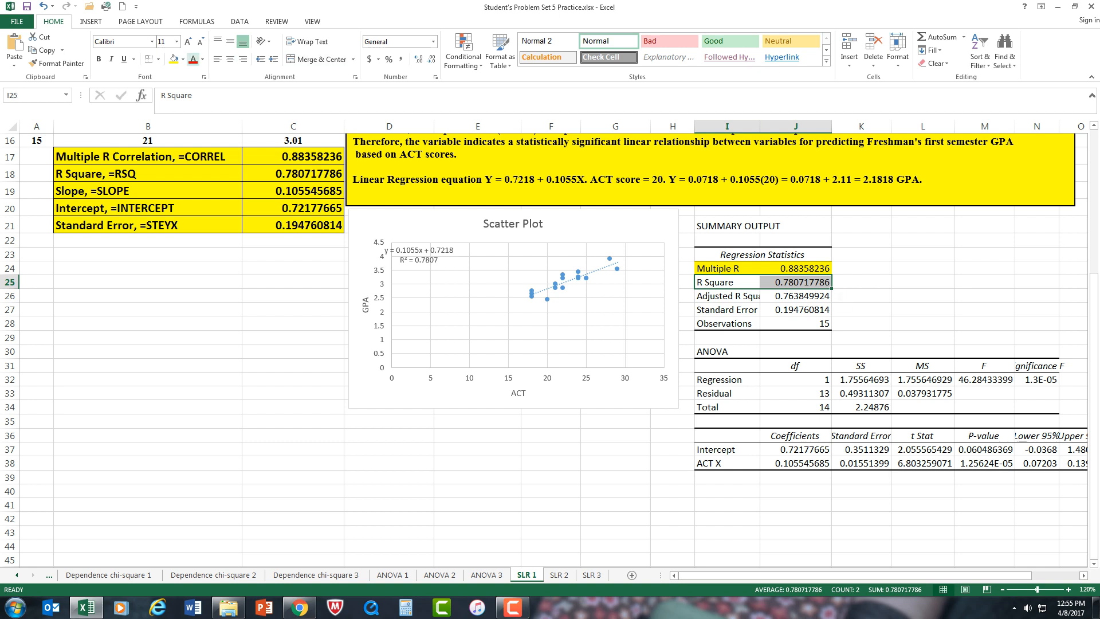
left_click(173, 59)
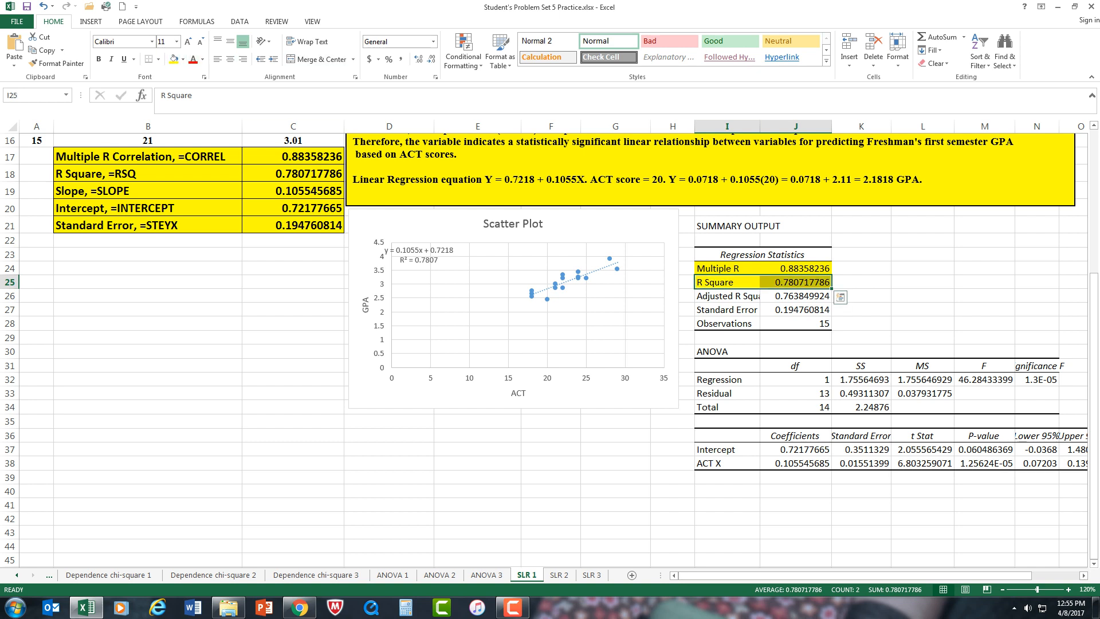
double_click(759, 126)
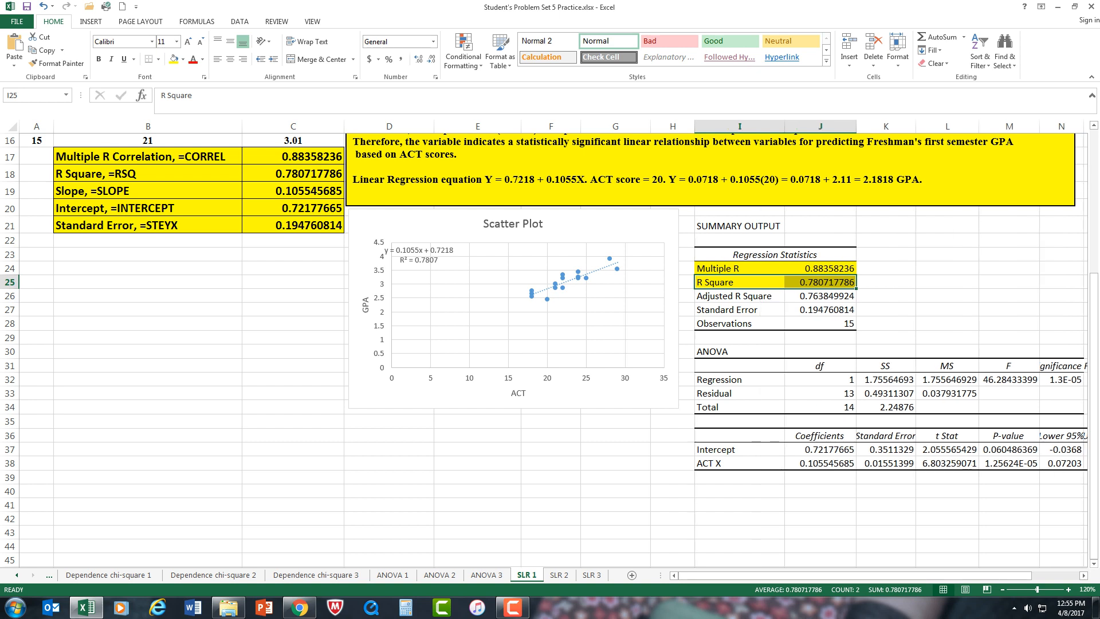
Step: Highlight the Standard Error label and value under Regression Statistics in yellow
left_click_drag(727, 309, 802, 310)
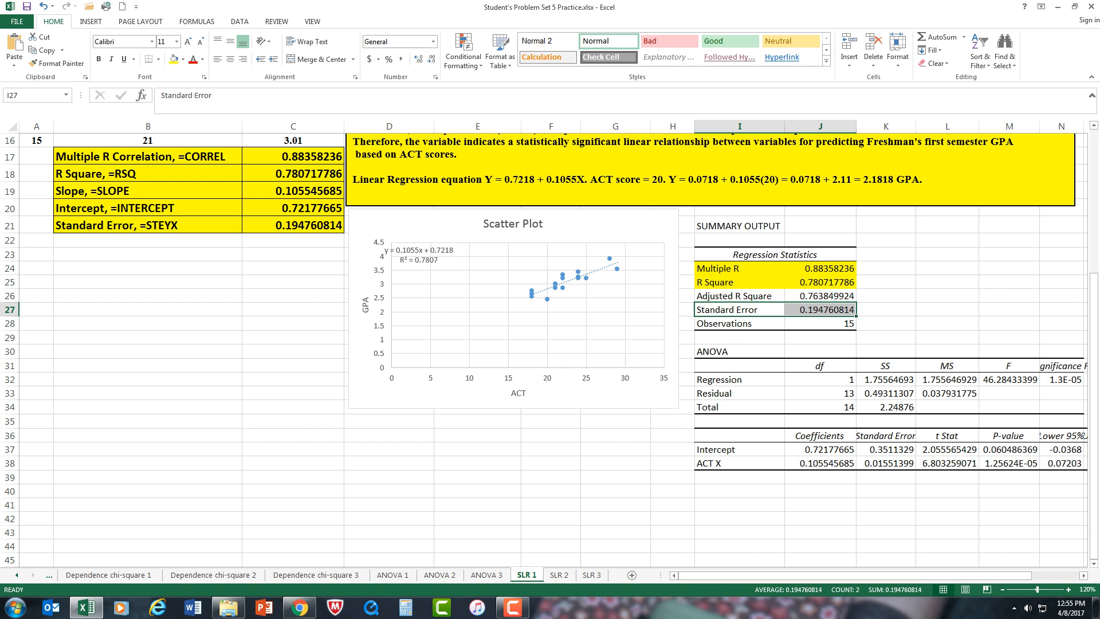
left_click(174, 59)
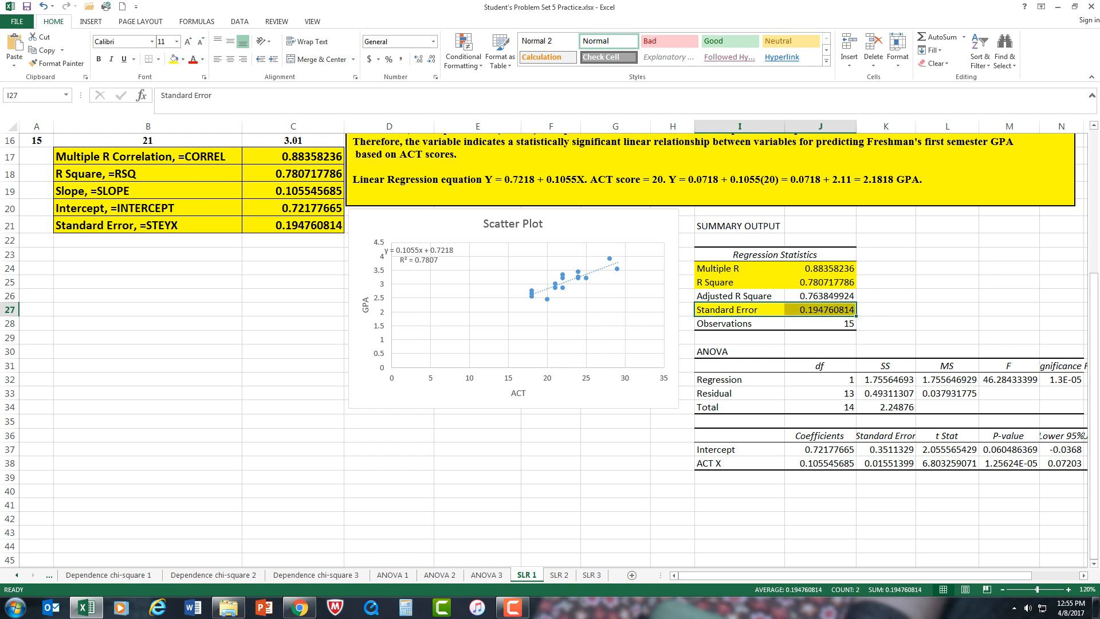
left_click(947, 282)
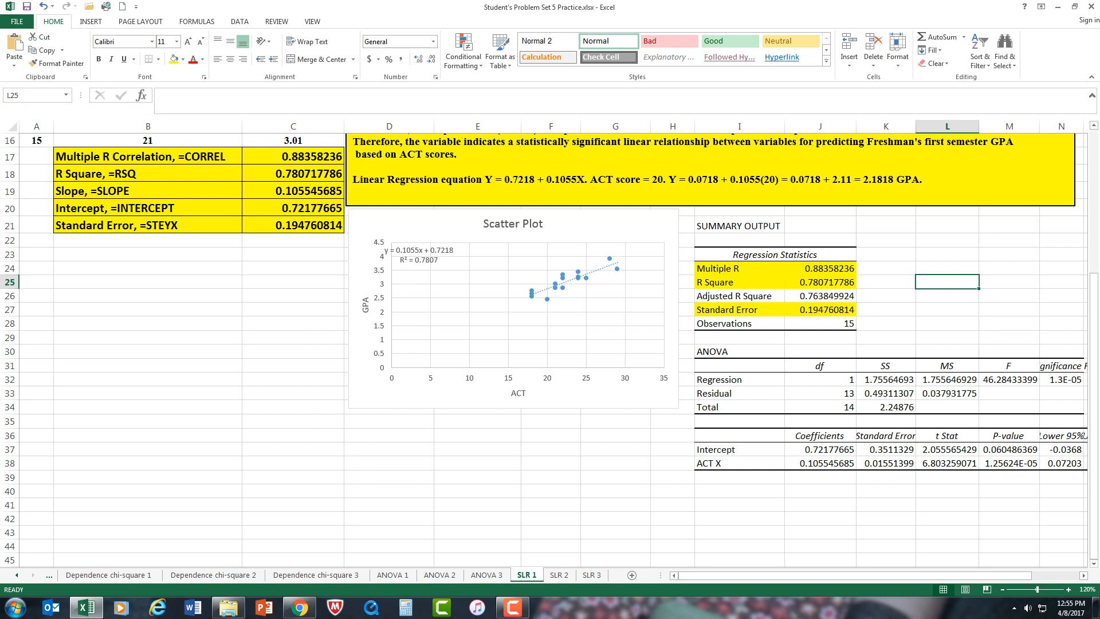
Step: Highlight the Intercept and ACT X labels and their coefficients, I37:J38, in yellow
left_click_drag(722, 449, 848, 464)
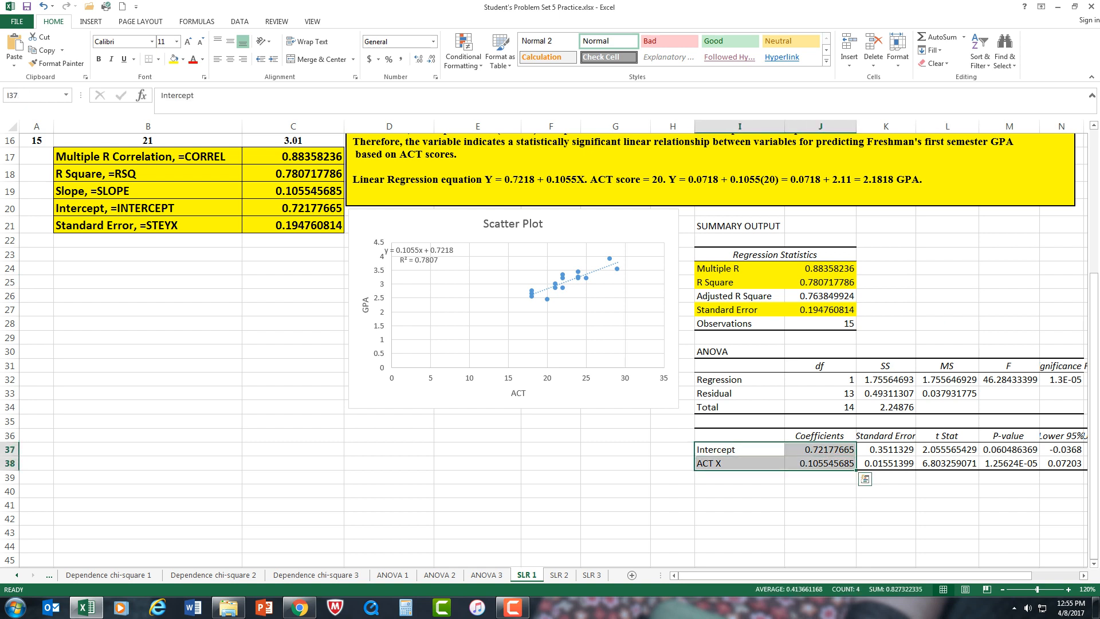
left_click(173, 59)
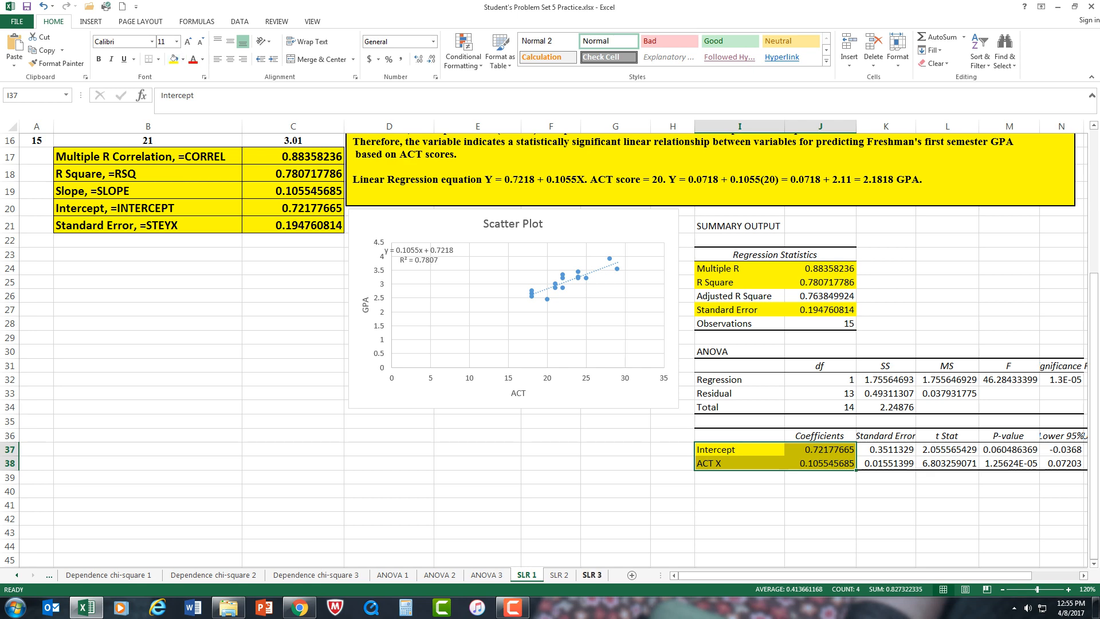
left_click(820, 532)
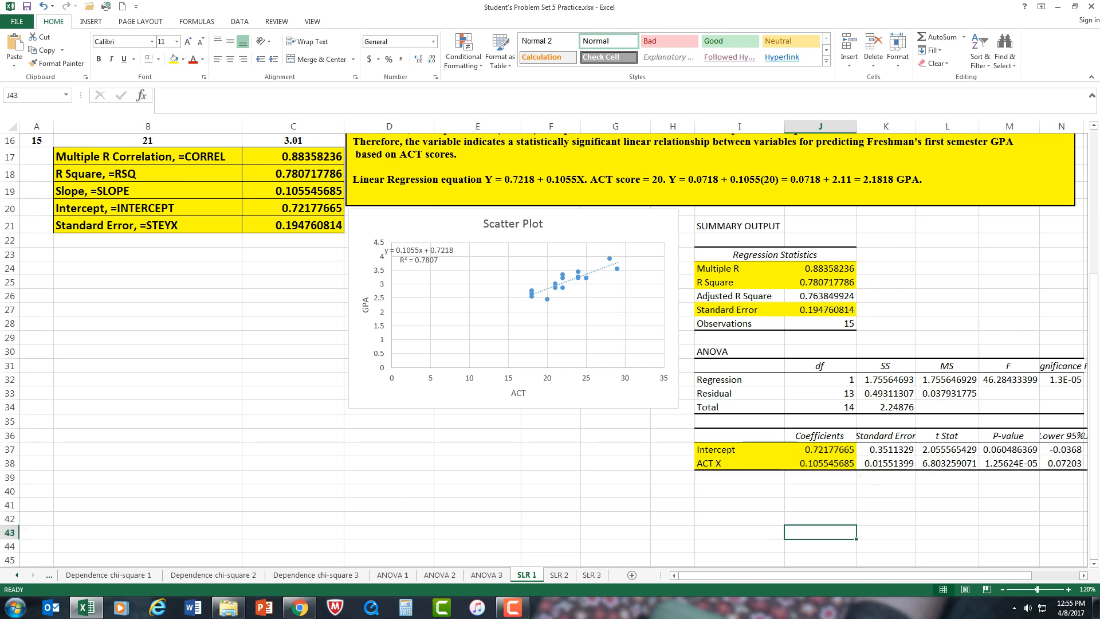
Step: Fit column N's width to its contents and format the Significance F value in N32 as a Number with two decimal places
scroll(554, 344, "right", 2)
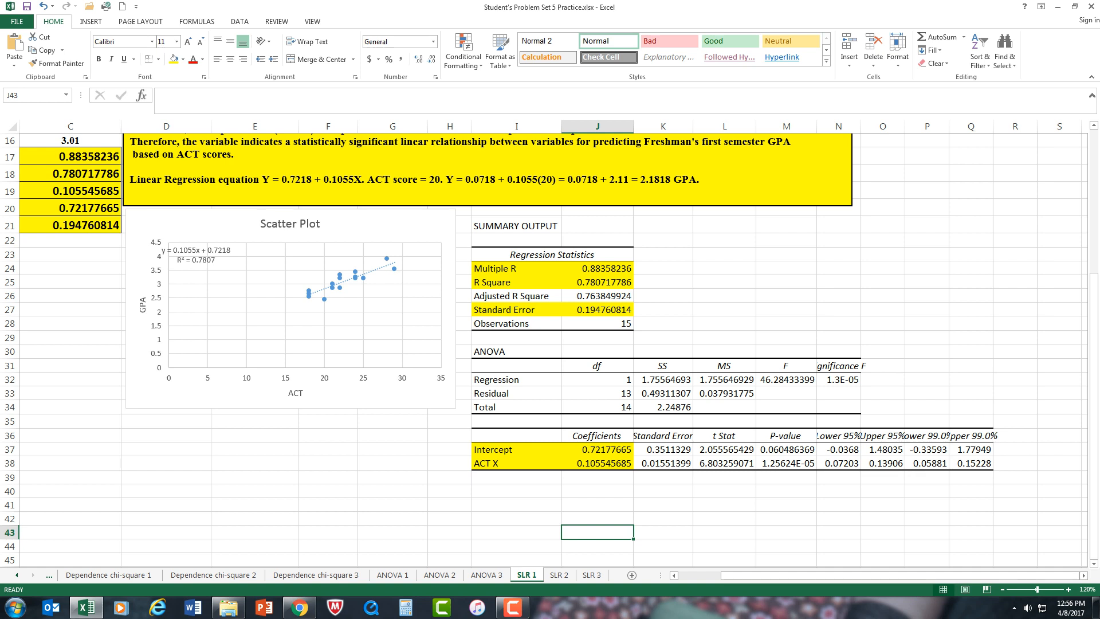
double_click(860, 126)
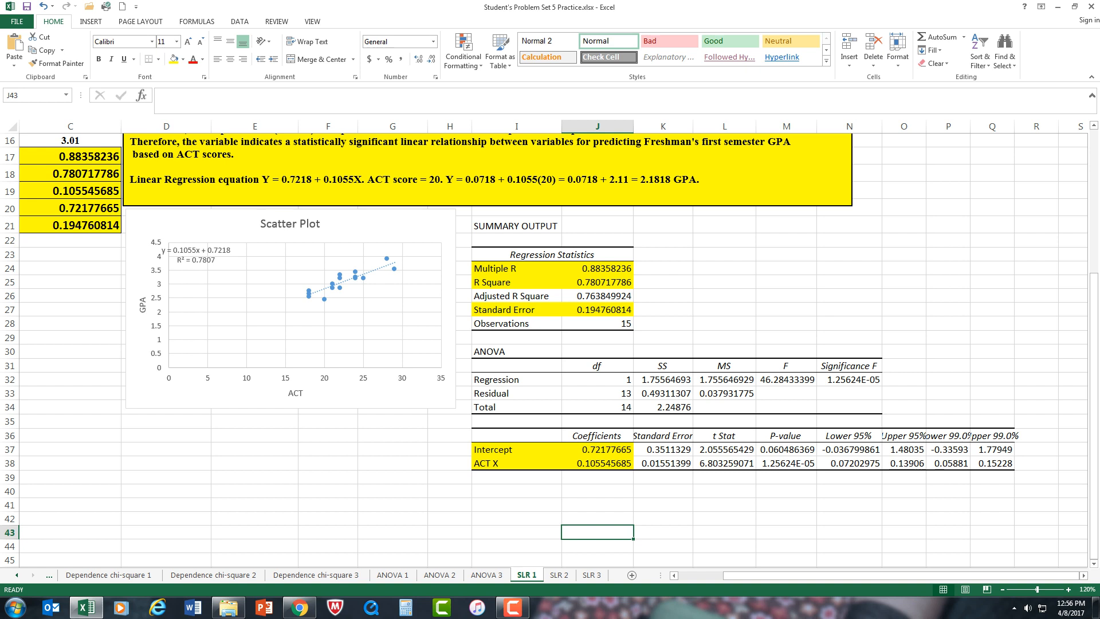
right_click(841, 380)
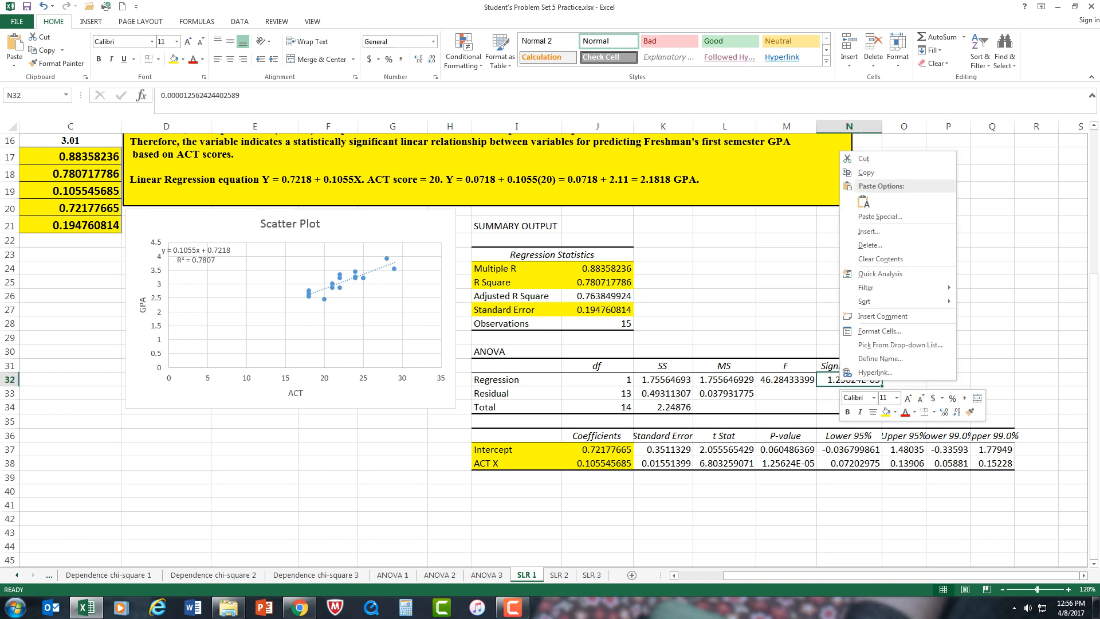
left_click(880, 331)
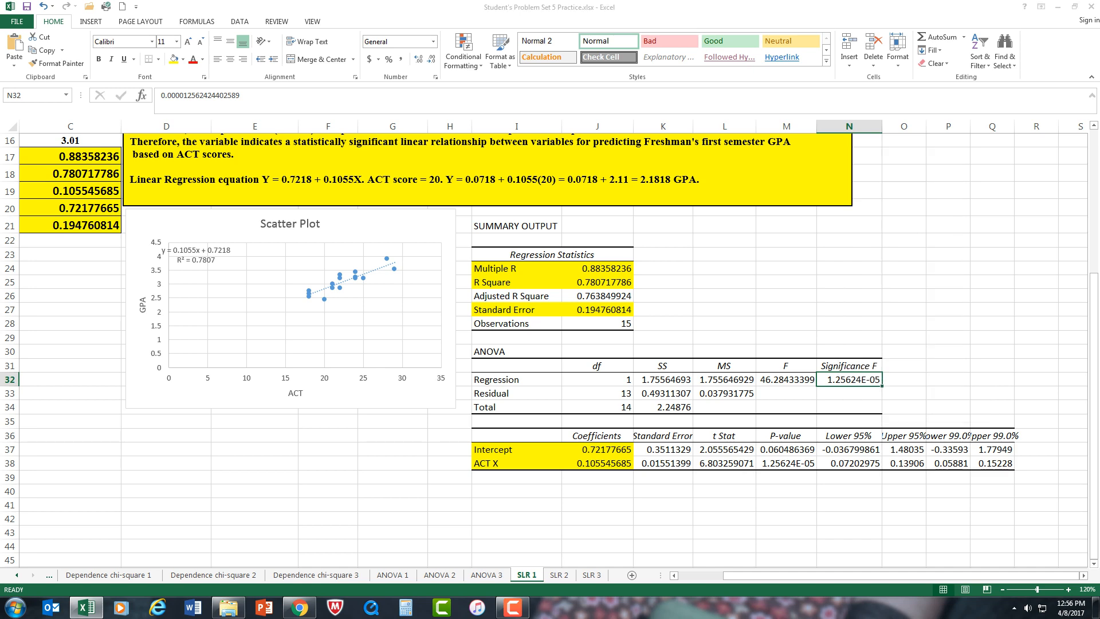
left_click(756, 219)
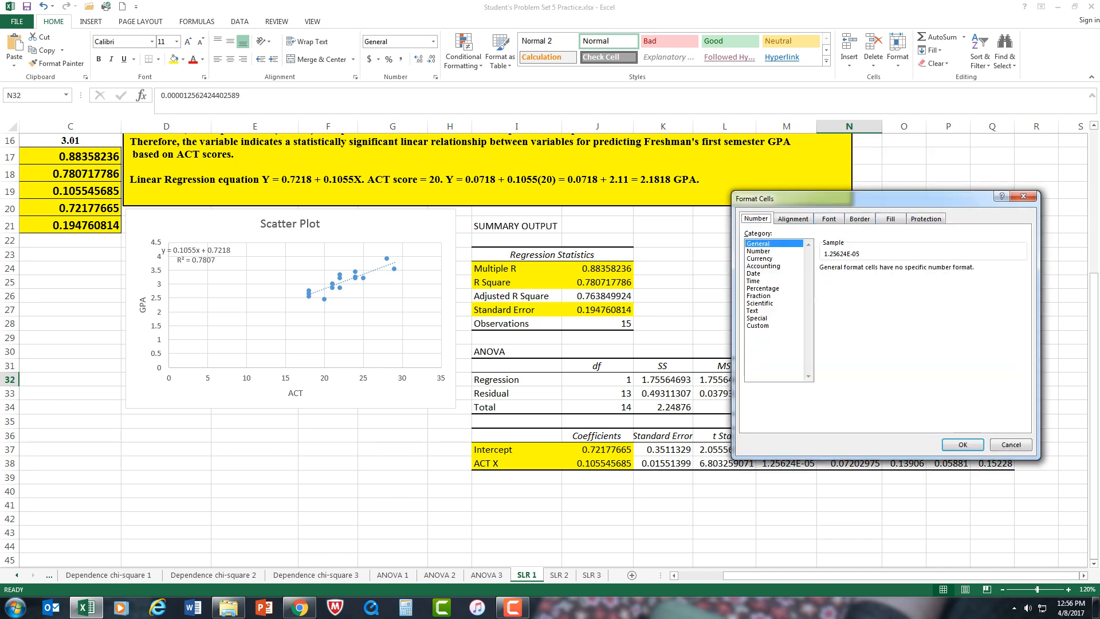
left_click(759, 251)
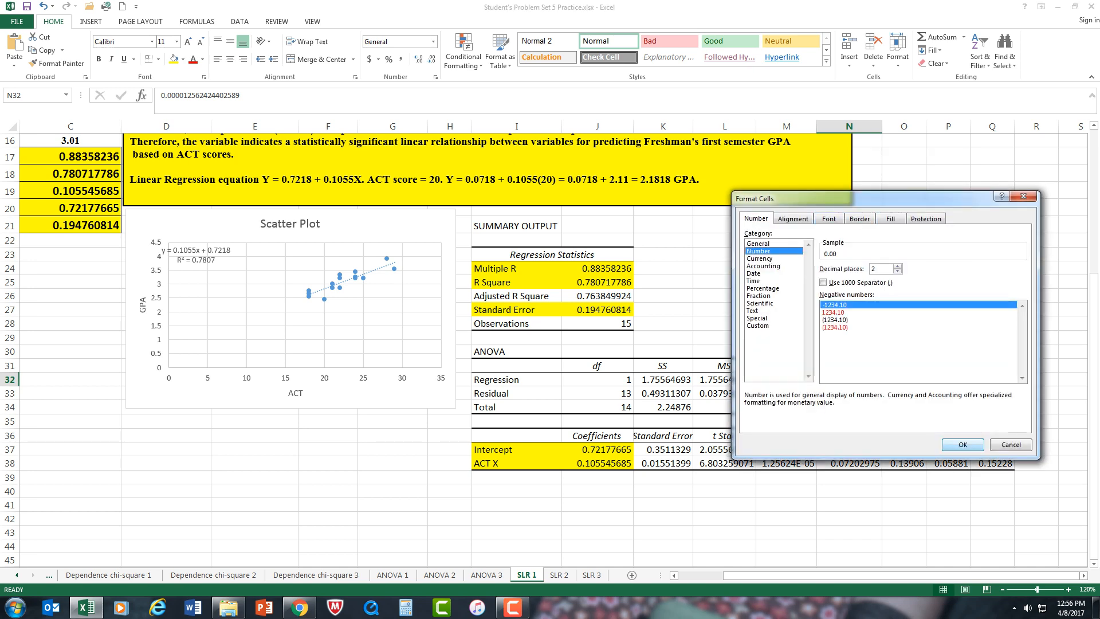
left_click(962, 444)
left_click(992, 337)
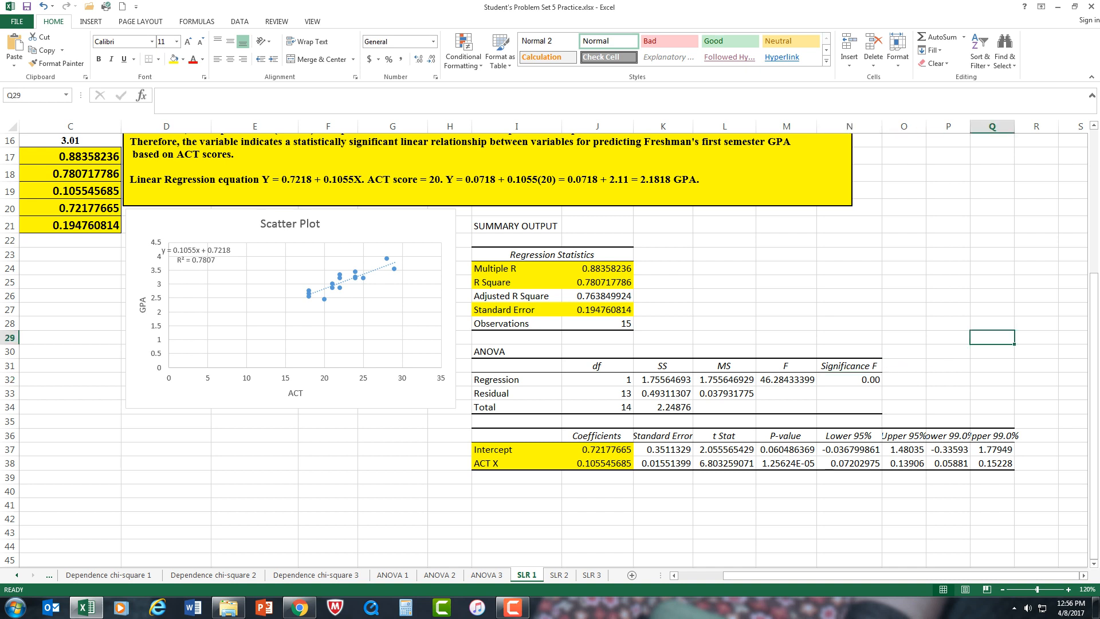
Step: Format the ACT X P-value in M38 as a Number with two decimal places
right_click(791, 462)
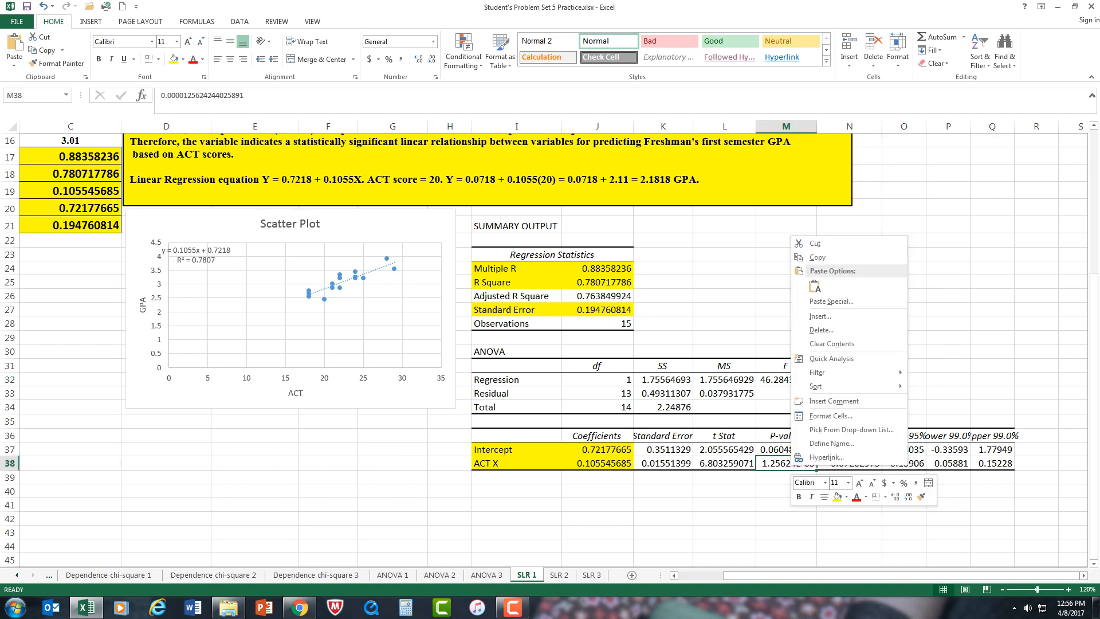
left_click(831, 416)
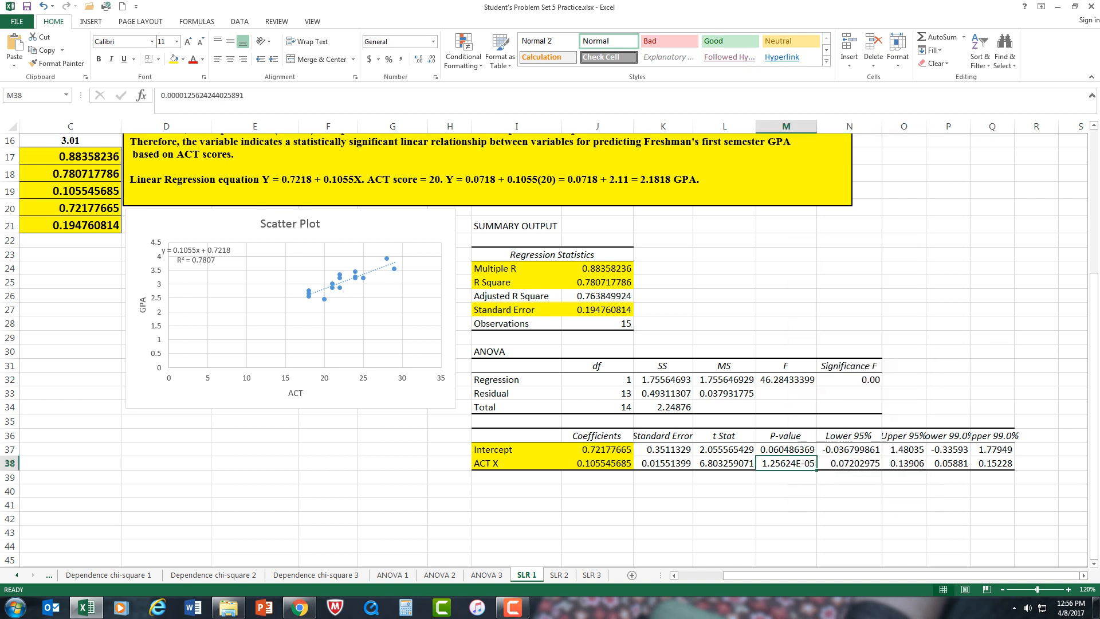
left_click(707, 336)
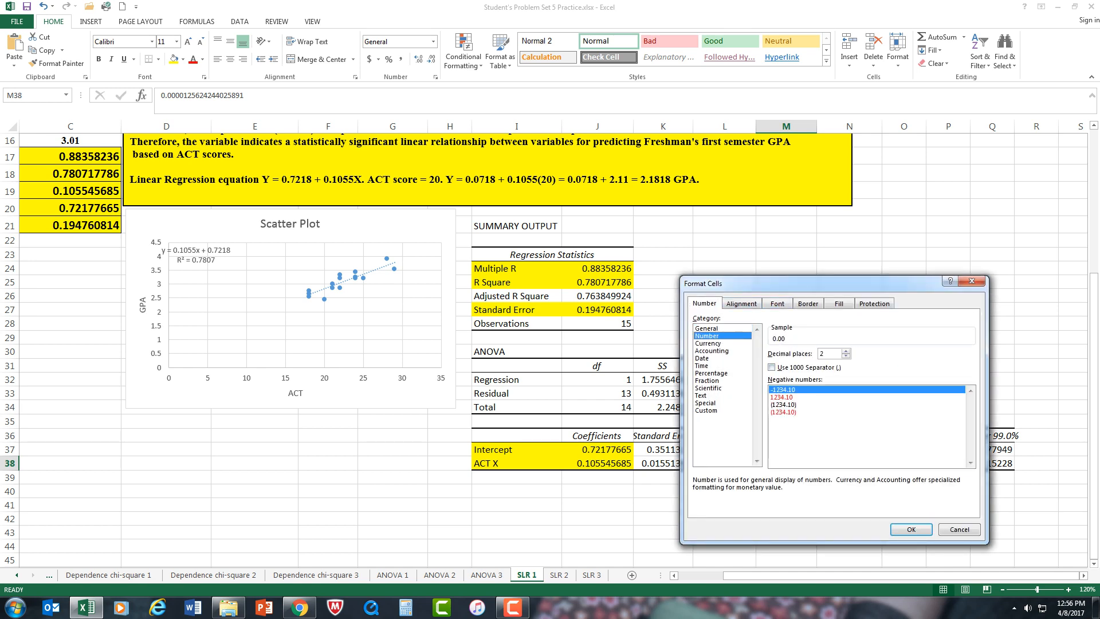
left_click(911, 529)
left_click(992, 351)
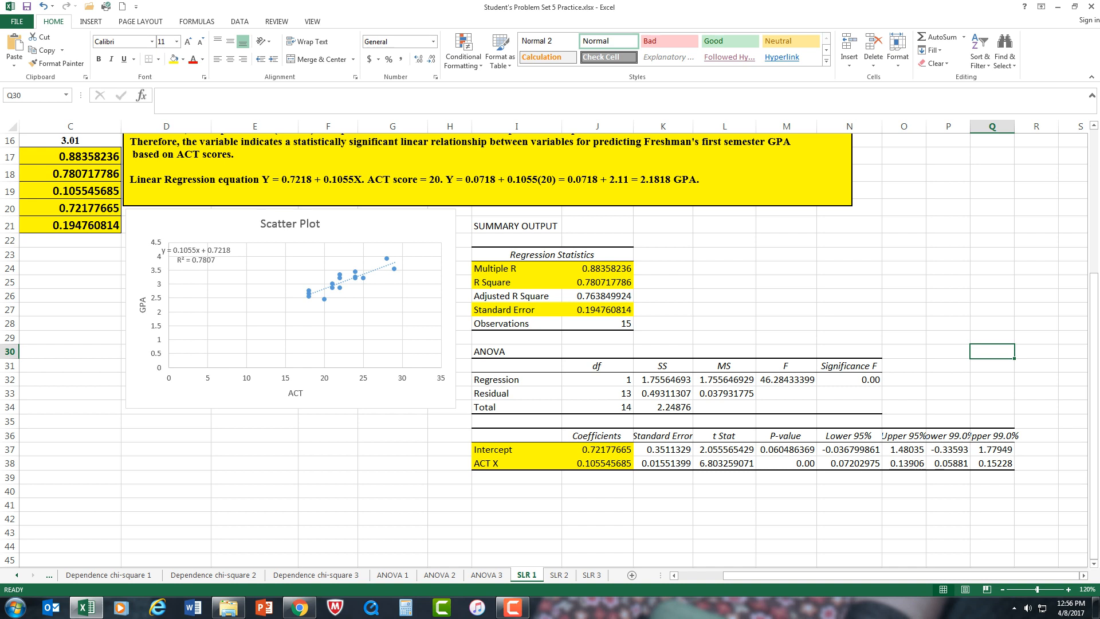
Step: Review the hypotheses, written interpretation and regression equation against the function results, scatter plot and regression summary output
scroll(550, 350, "up", 4)
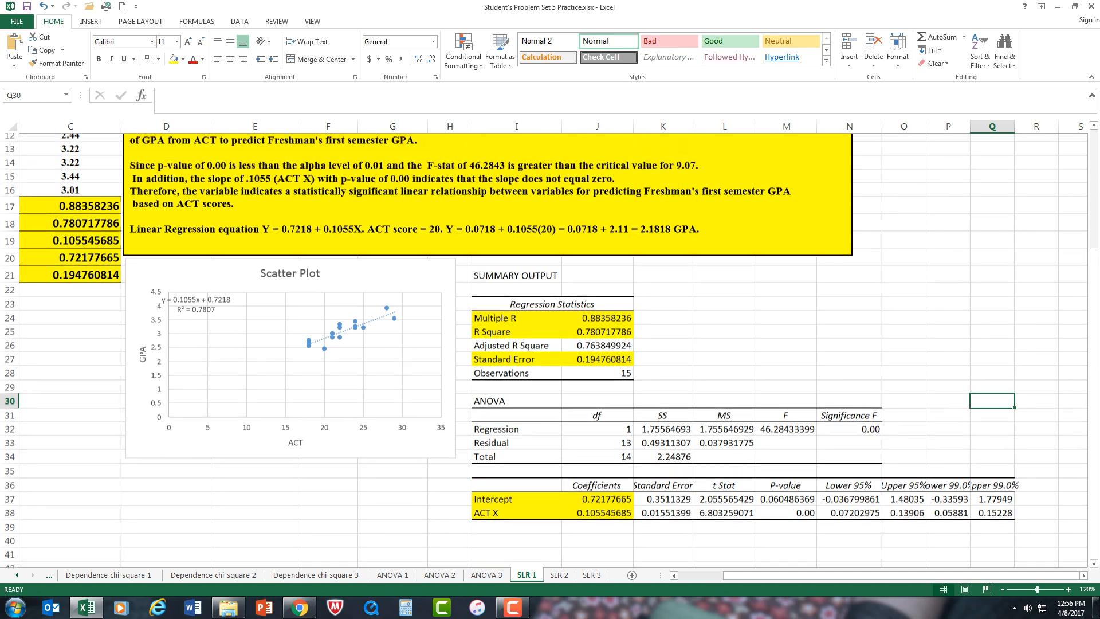
scroll(550, 349, "down", 2)
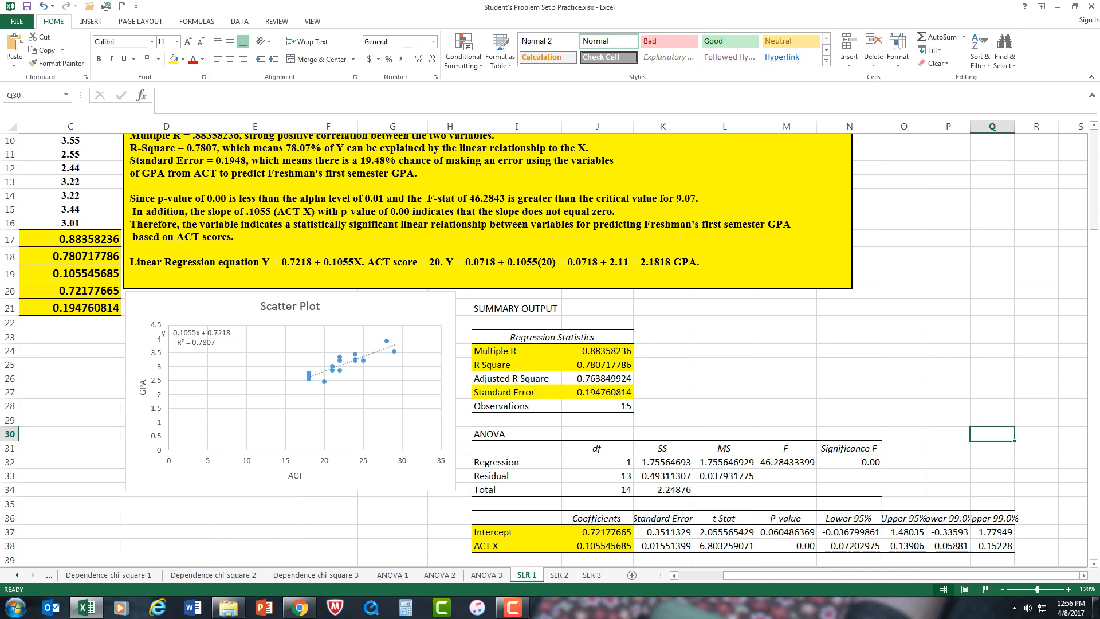
scroll(550, 350, "up", 3)
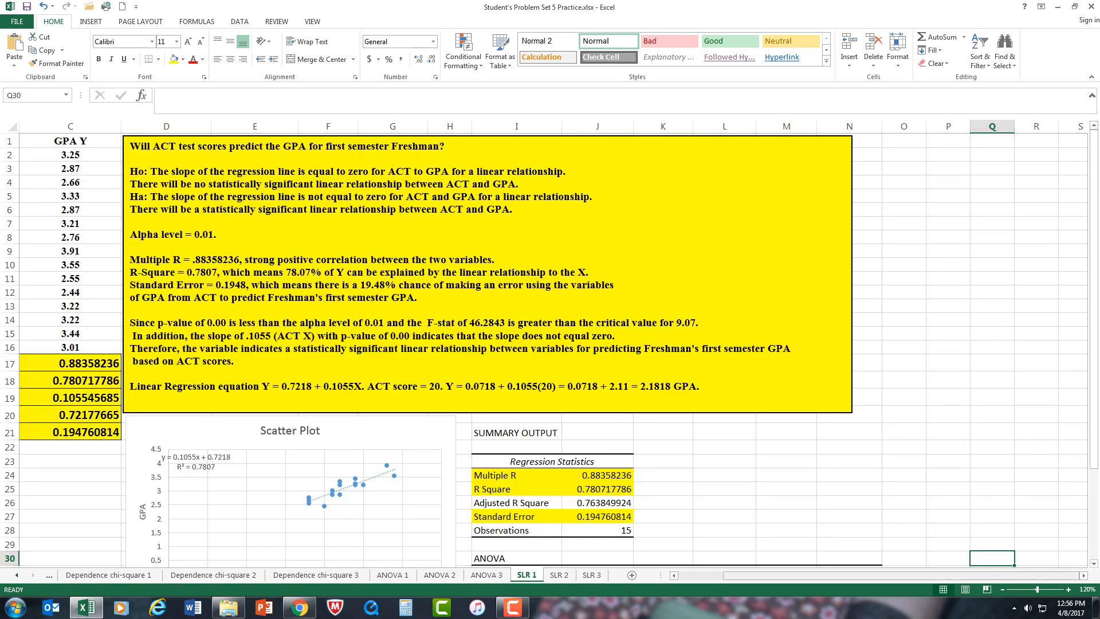
scroll(550, 350, "left", 2)
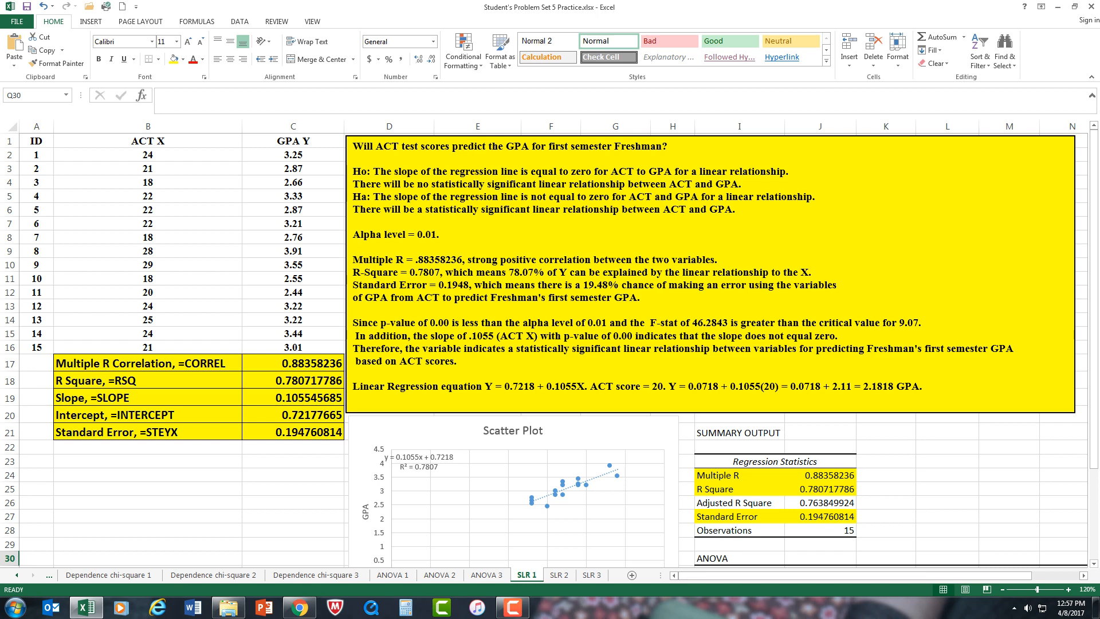
scroll(550, 349, "down", 1)
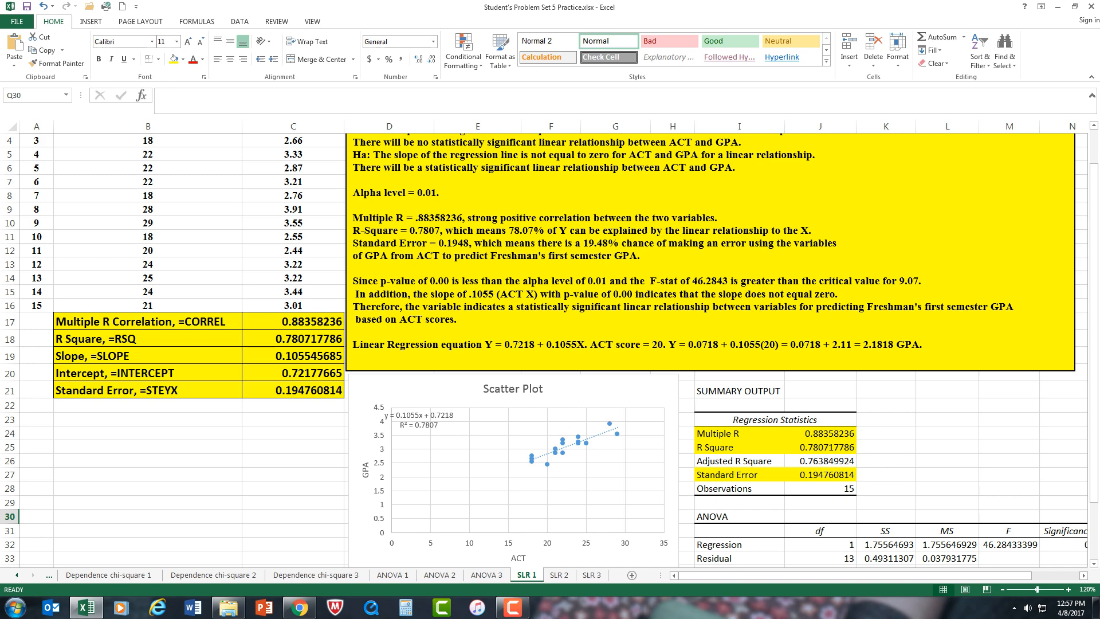
scroll(549, 350, "up", 1)
scroll(550, 350, "down", 1)
scroll(547, 349, "down", 2)
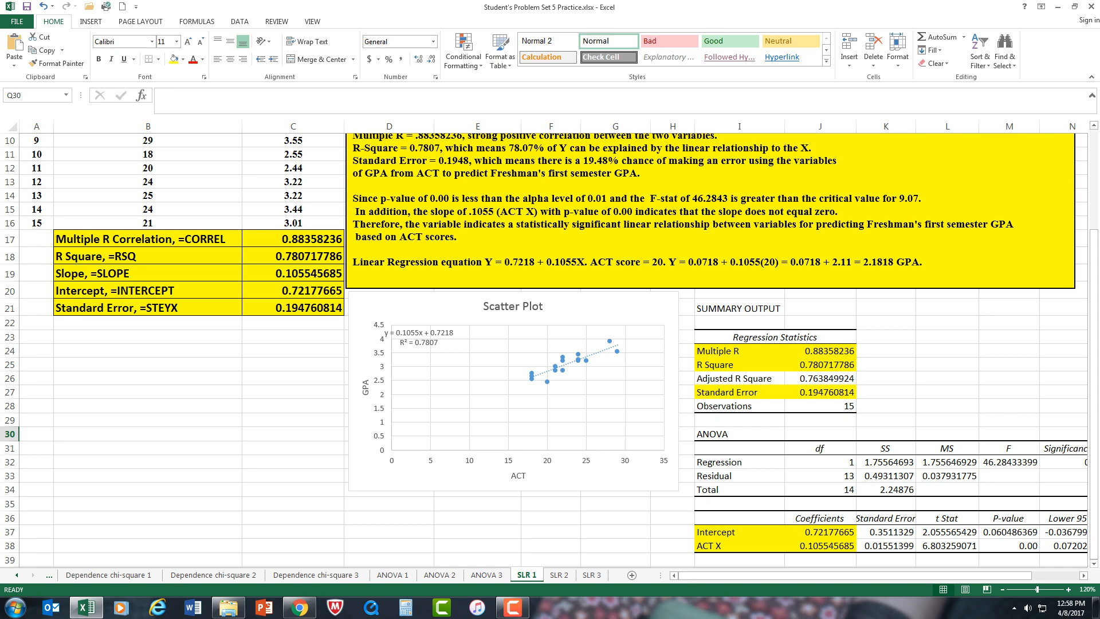
scroll(549, 350, "up", 3)
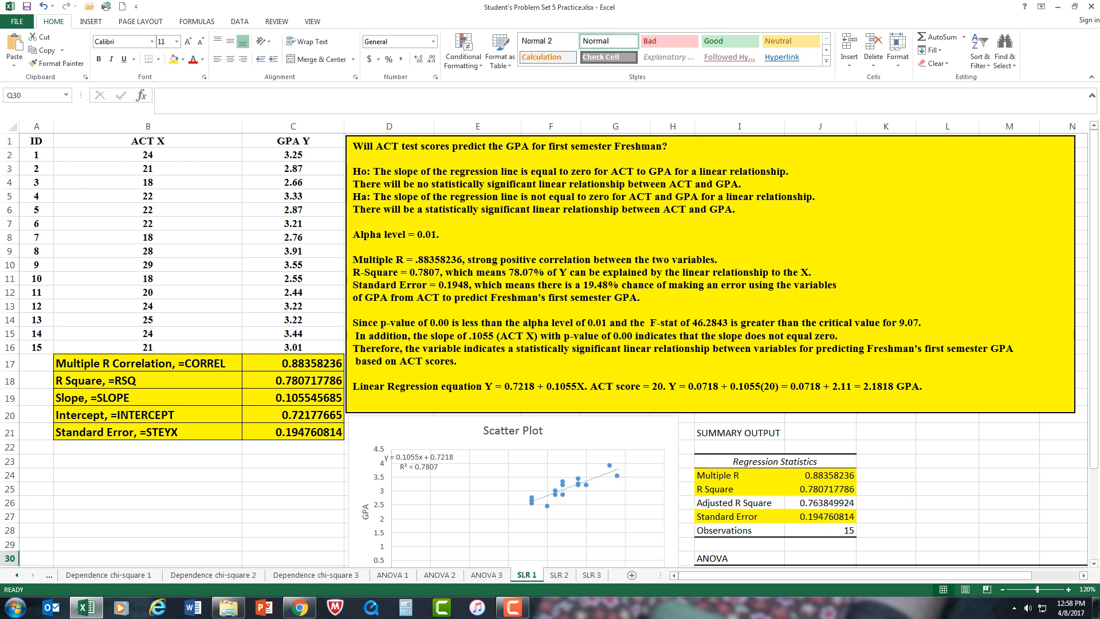
scroll(548, 350, "down", 3)
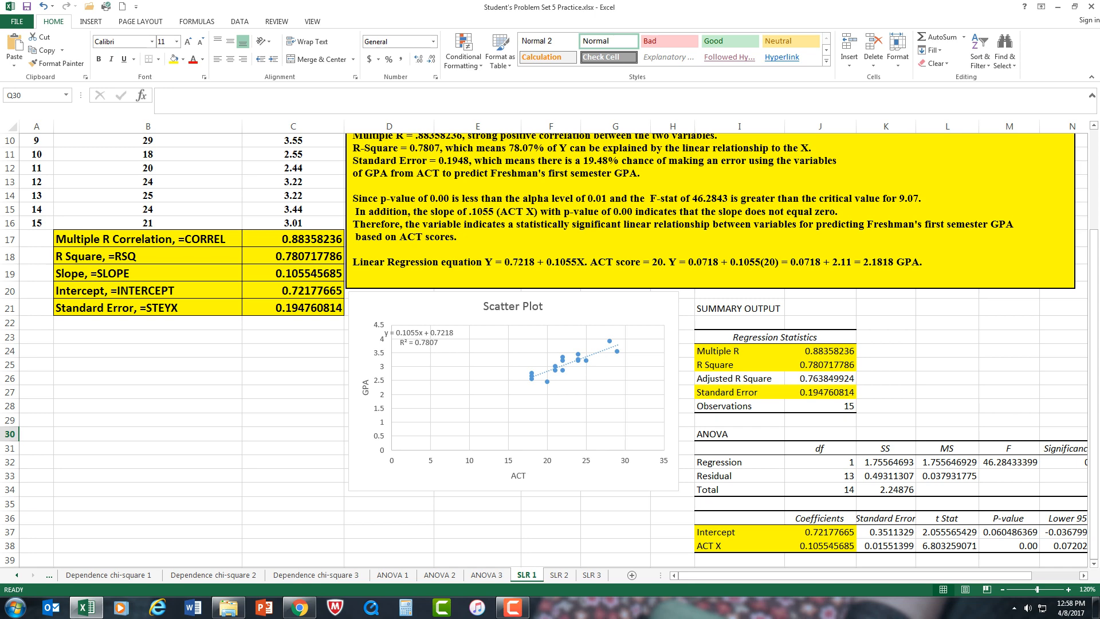
Step: Look over the practice problems on the SLR 2 and SLR 3 sheets and return to the start of SLR 1
left_click(559, 574)
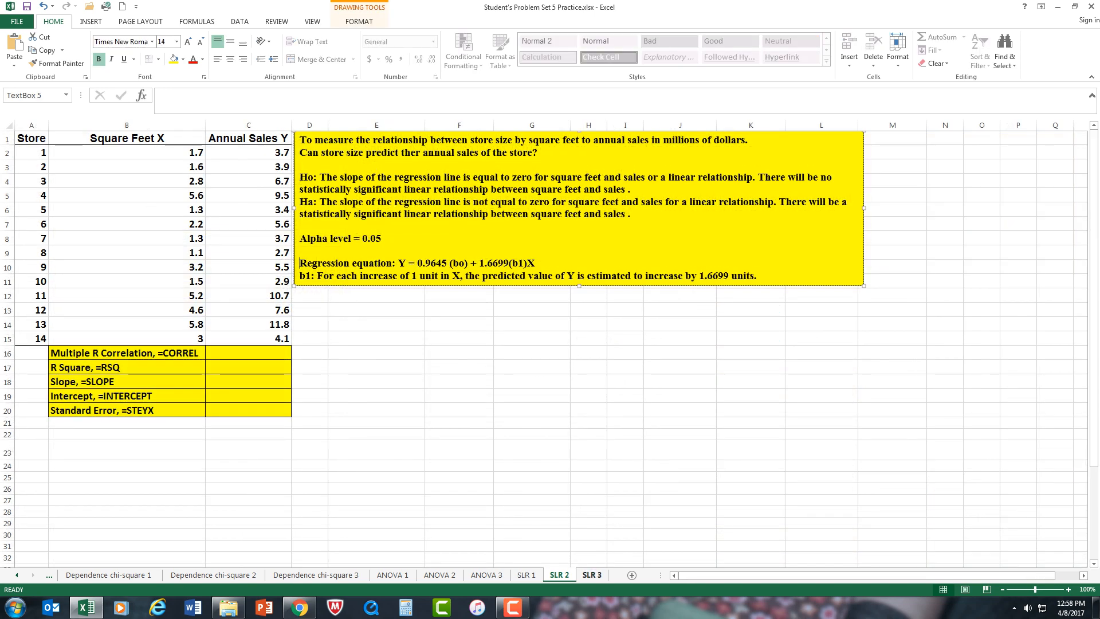
left_click(592, 575)
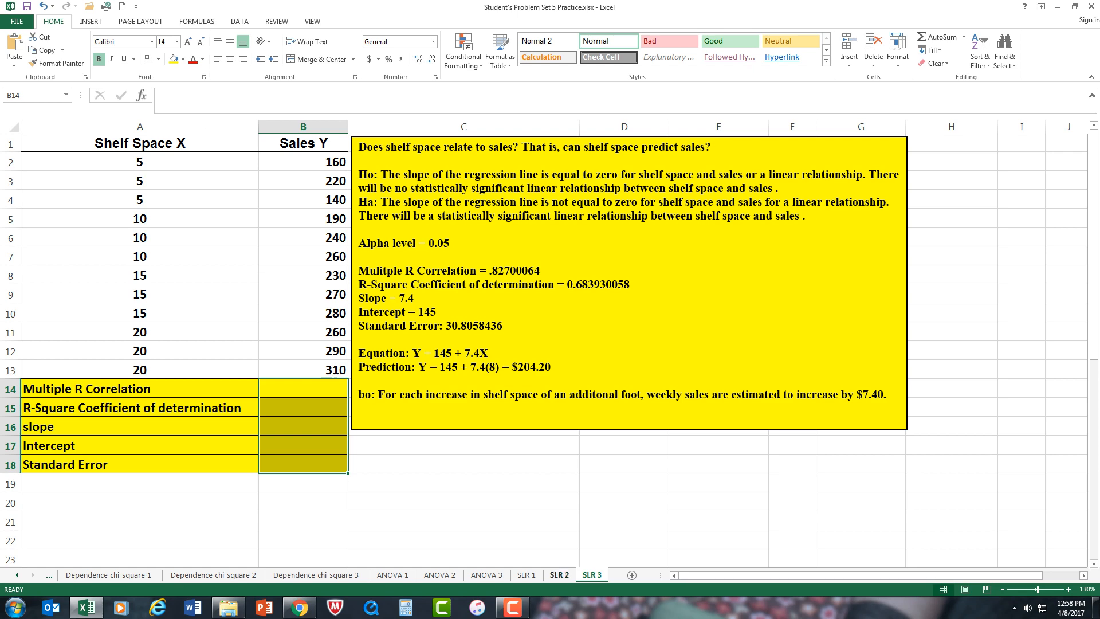
left_click(559, 575)
left_click(527, 574)
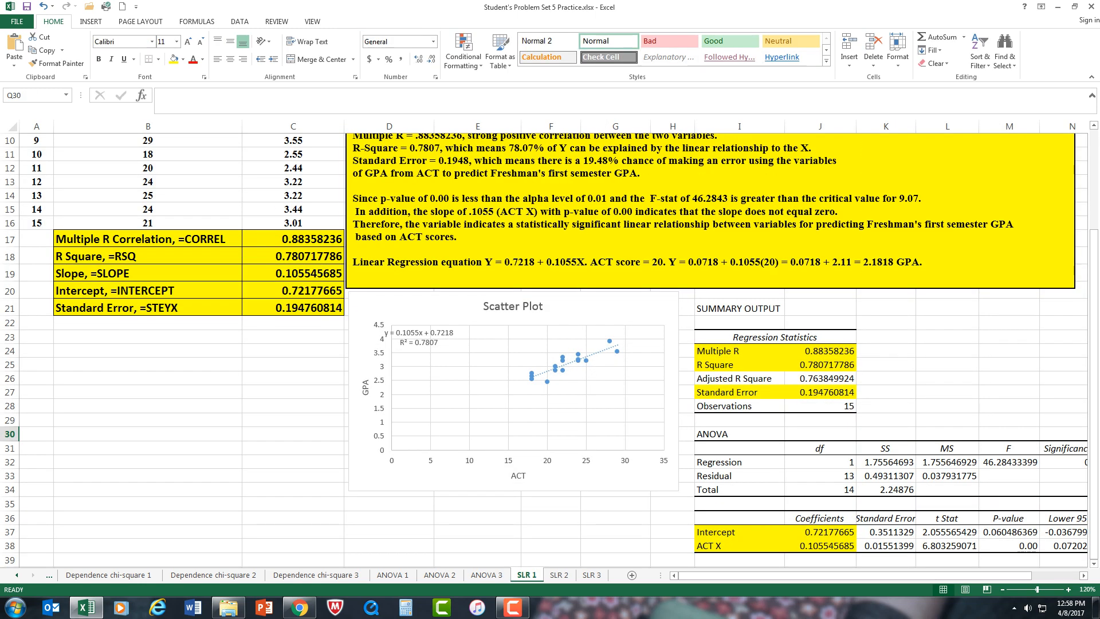
scroll(544, 343, "up", 3)
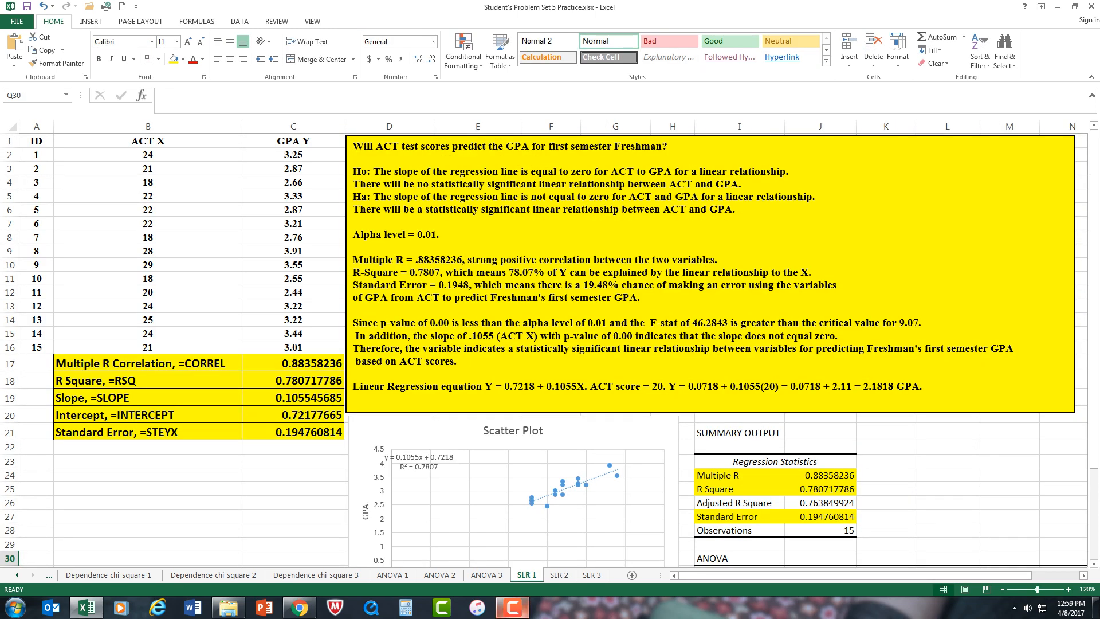
left_click(513, 607)
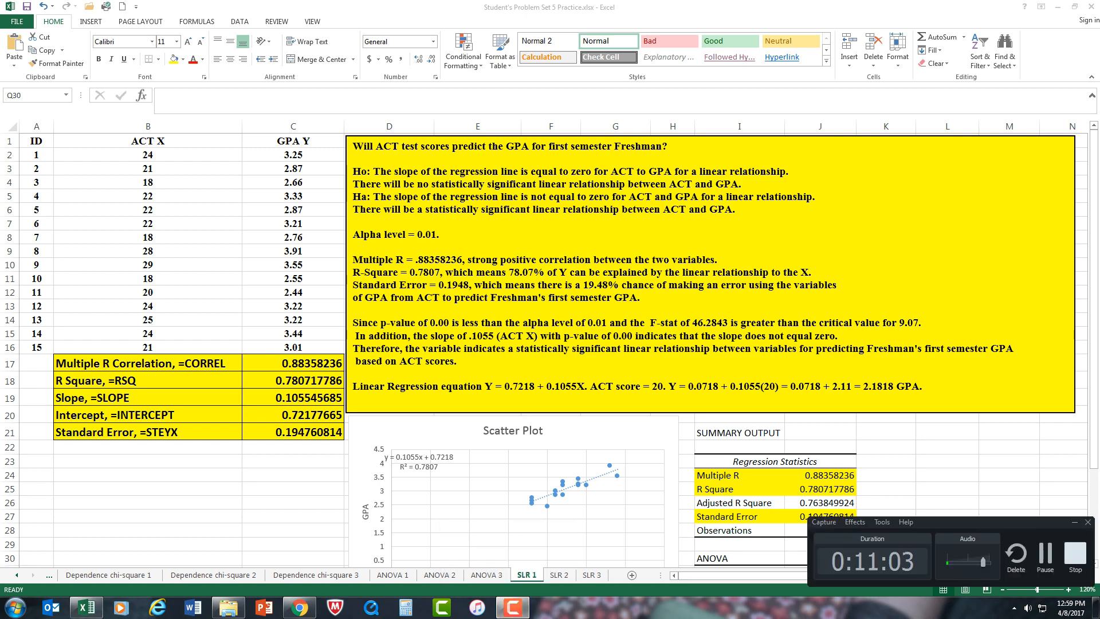